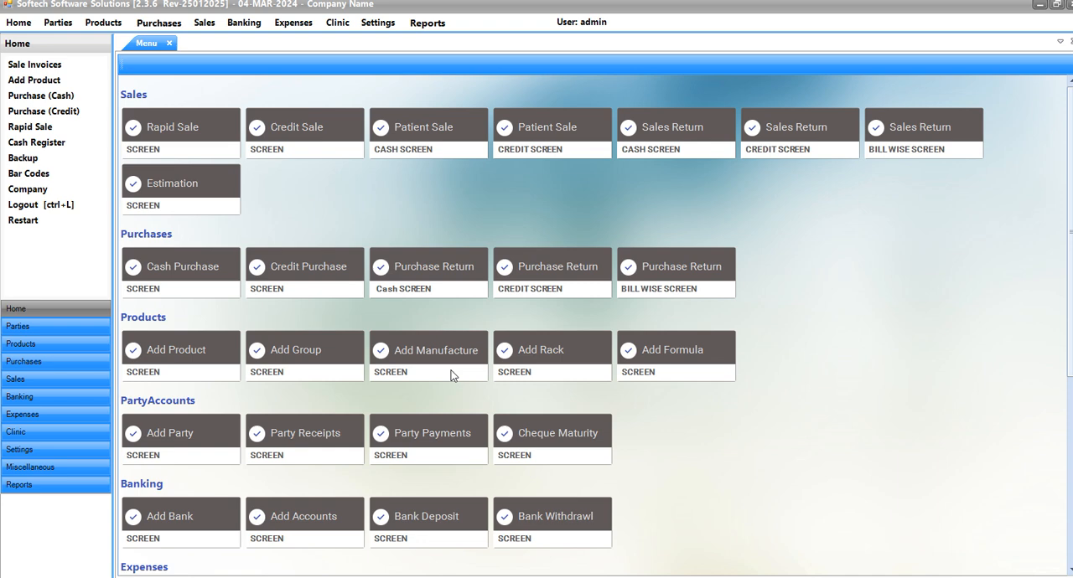
- In the Rapid Sale defaults, set Discount % In Grid to 8, Bill Discount in [%] to 10 and Bill Discount in [Amt] to 15, and save
click(195, 140)
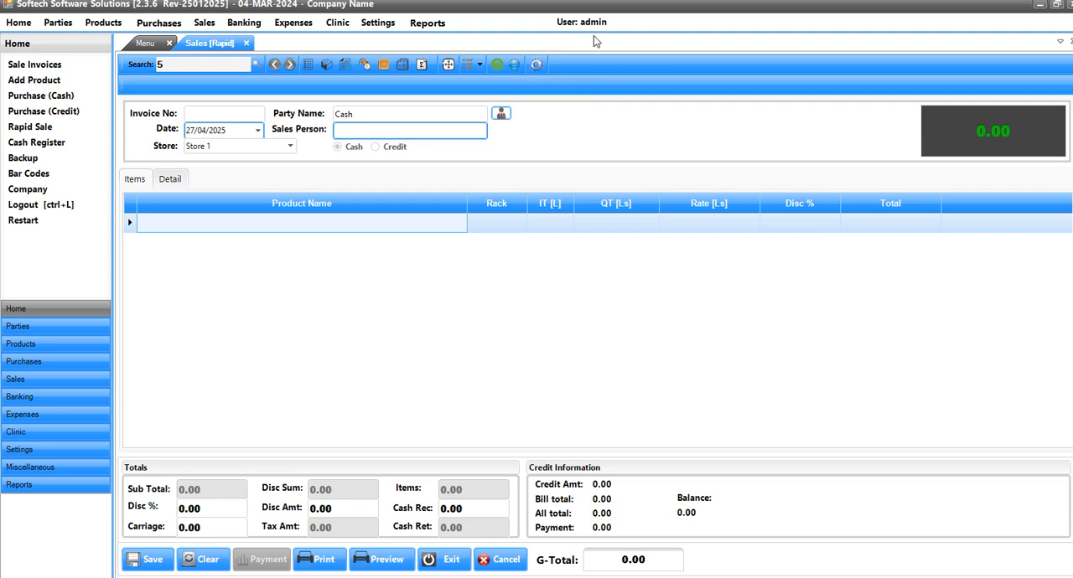
click(537, 68)
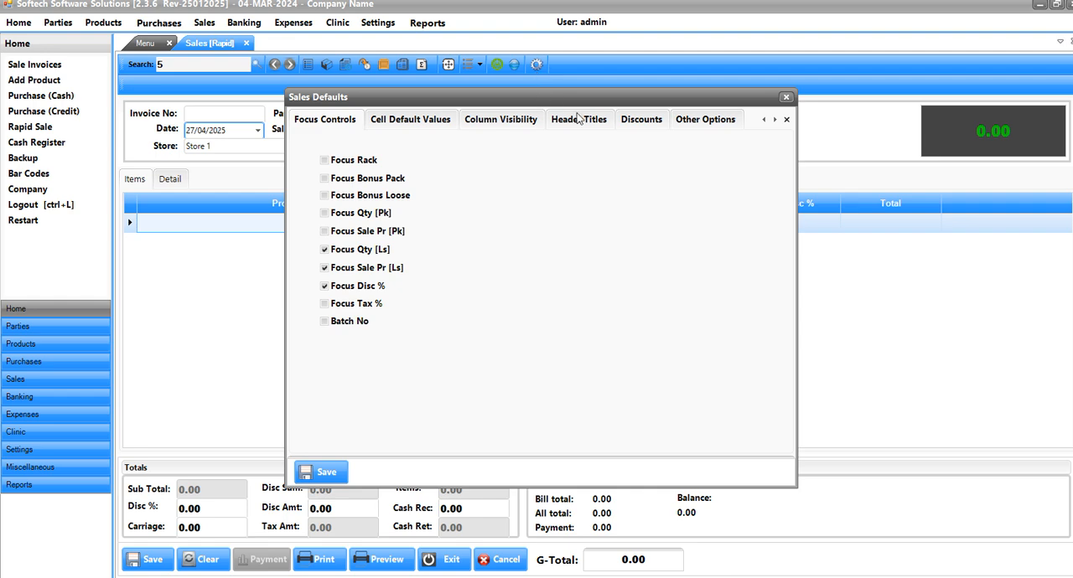
click(639, 123)
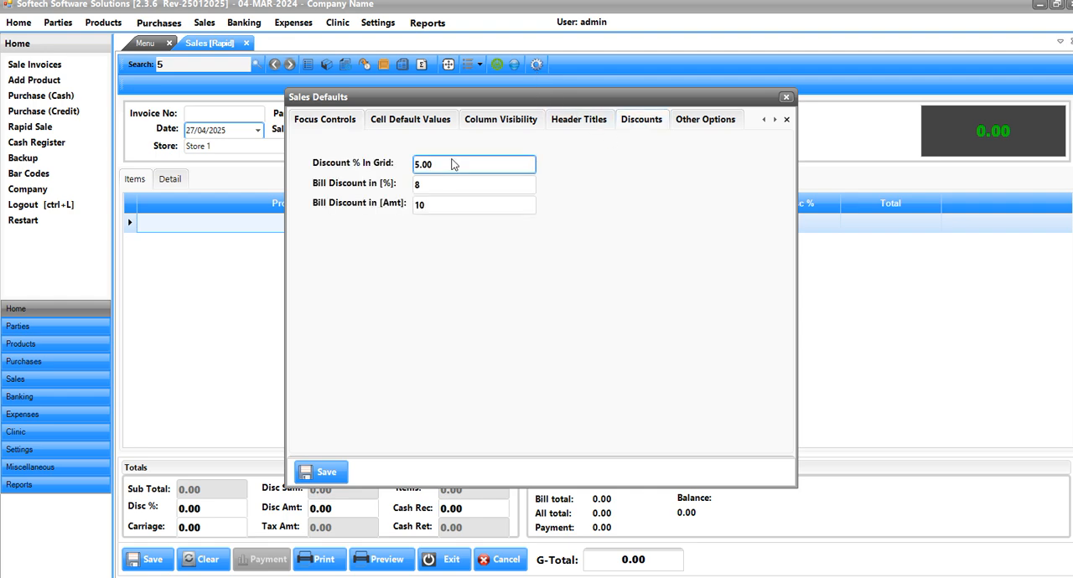
drag(449, 166, 307, 142)
drag(421, 101, 564, 124)
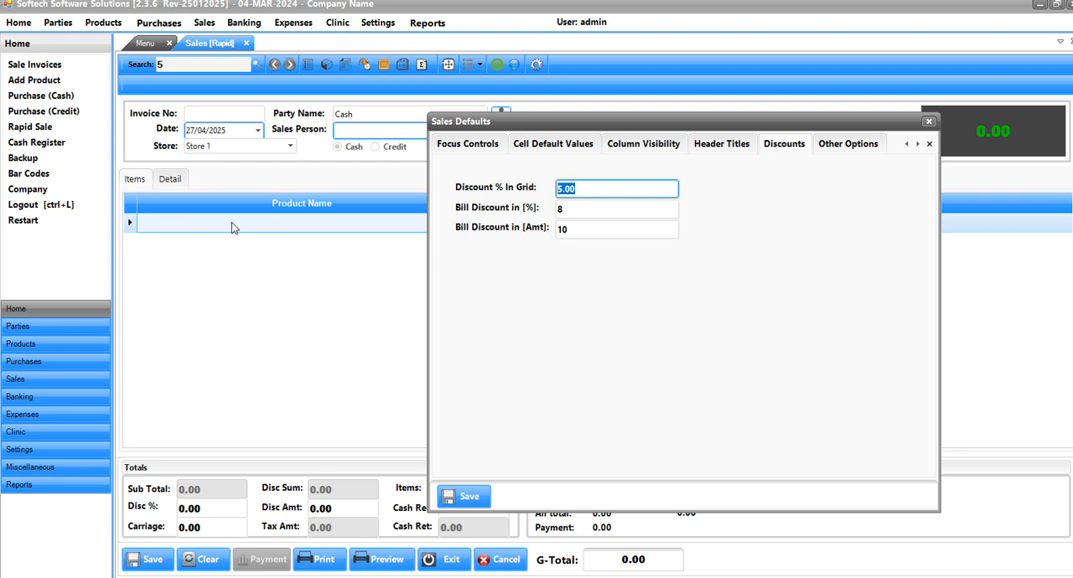
text(8)
key(Tab)
text(10)
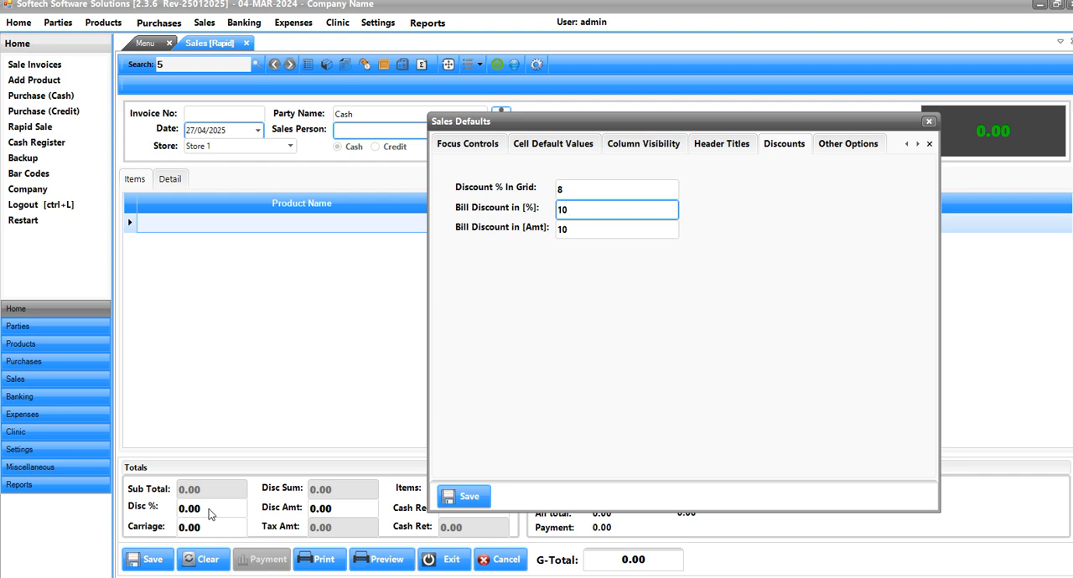
key(Tab)
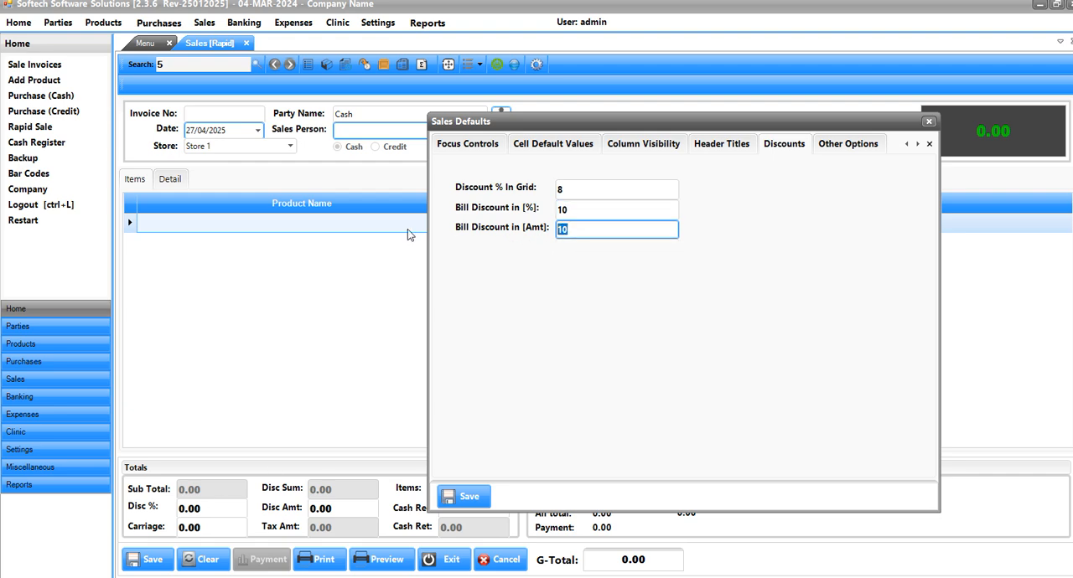
text(15)
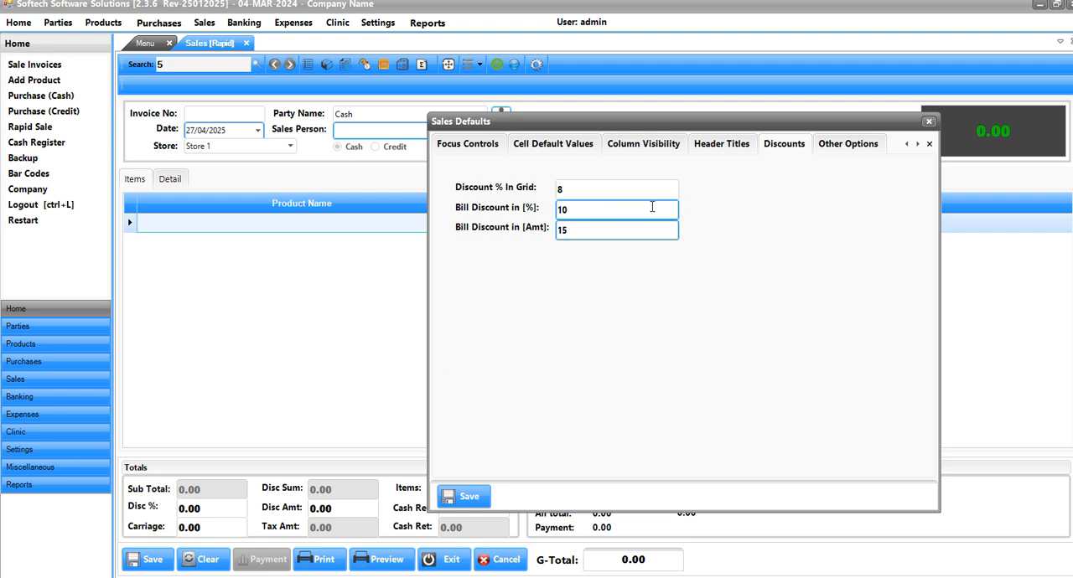
click(777, 148)
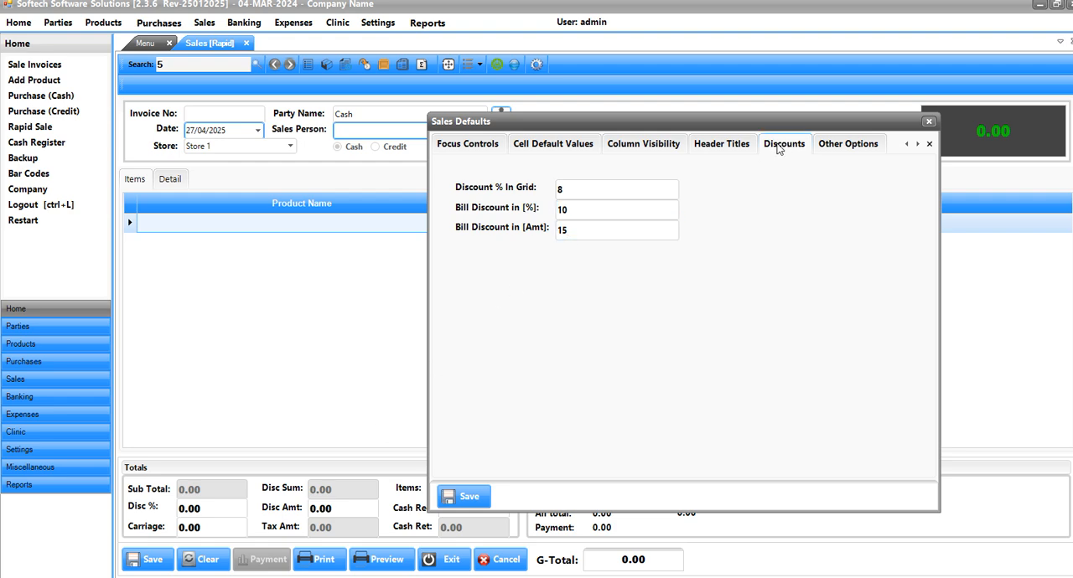
click(464, 497)
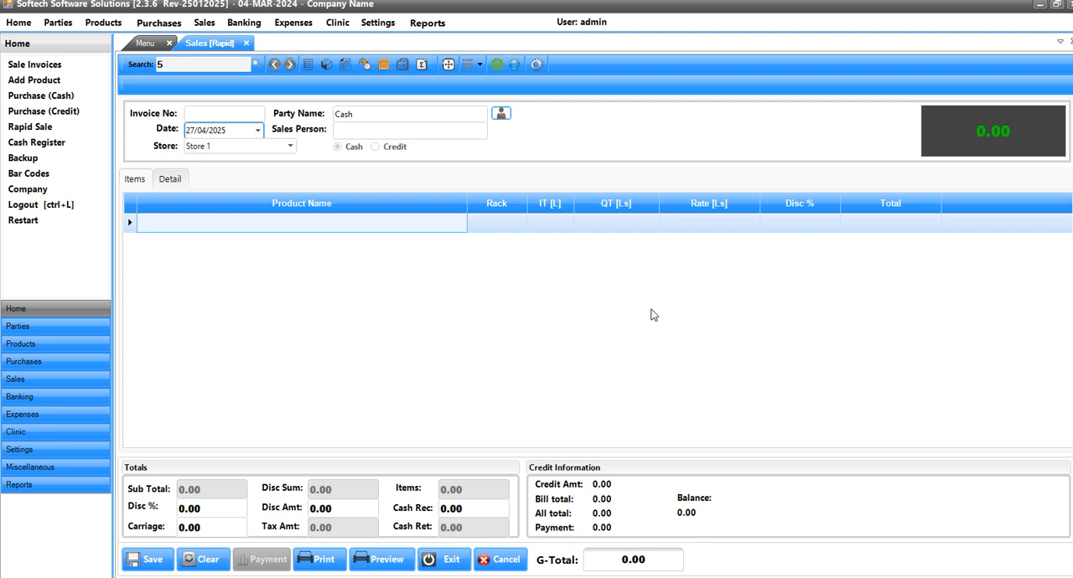
- Log out of the admin account and sign in with the non-admin user's ID
key(ctrl+l)
text(rauf)
key(Return)
key(Return)
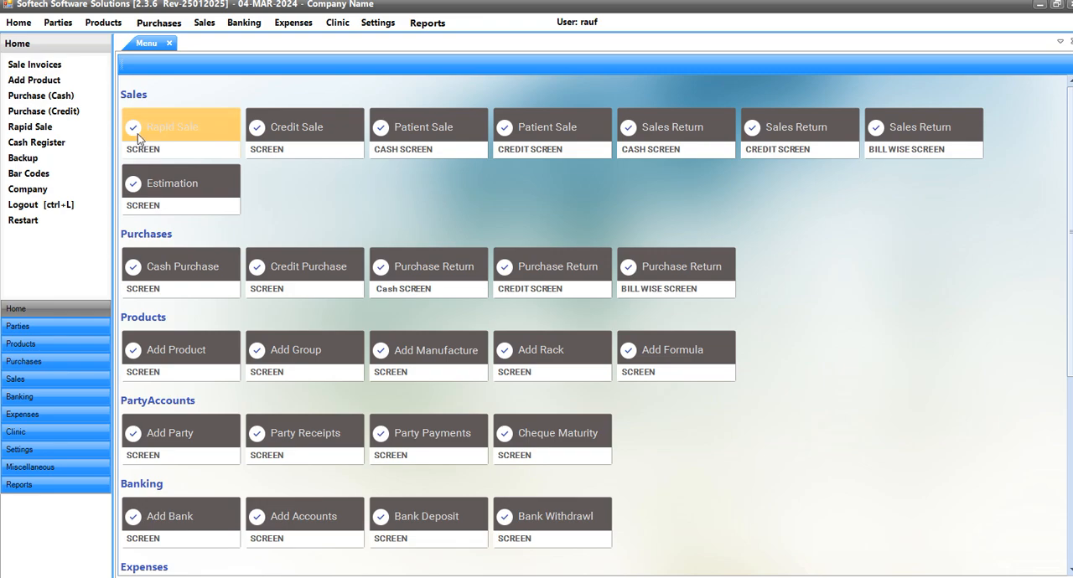
- Start a rapid sale, add A CATERPILLAR BRUSH with a quantity of 10 and save its local purchase
click(164, 137)
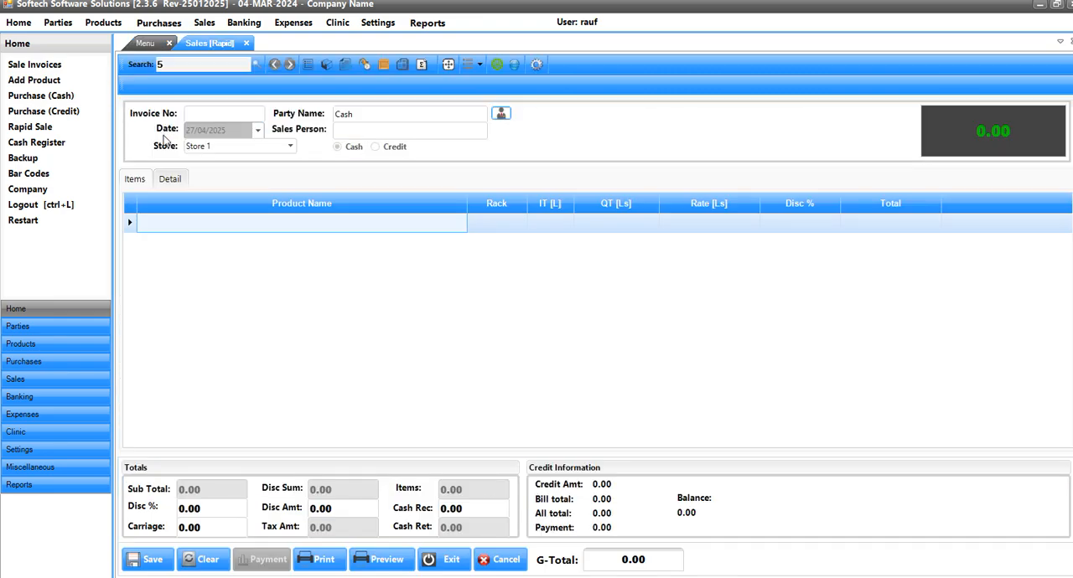
text(a)
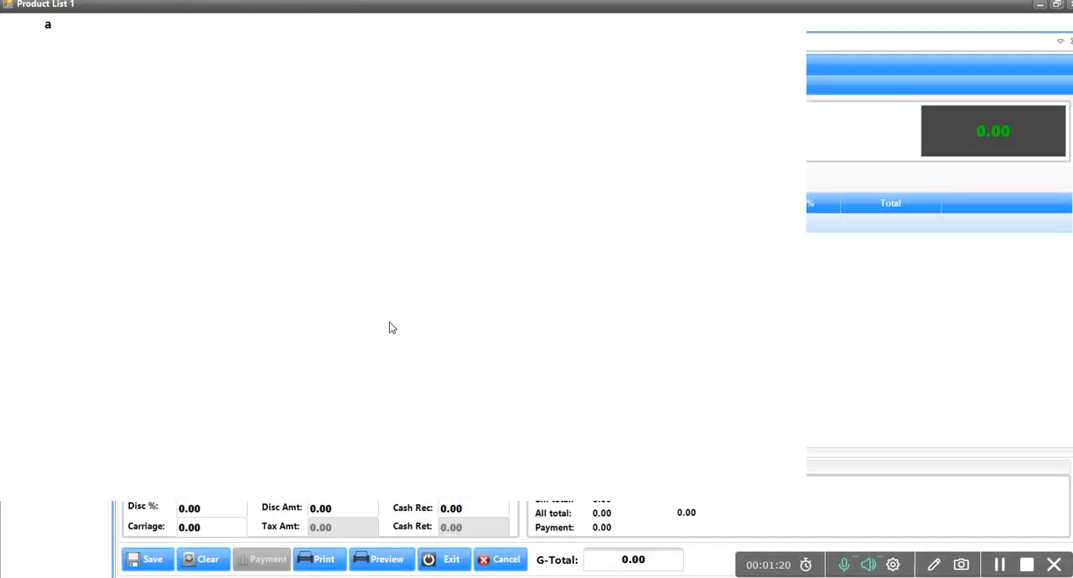
key(Down)
key(Return)
text(1)
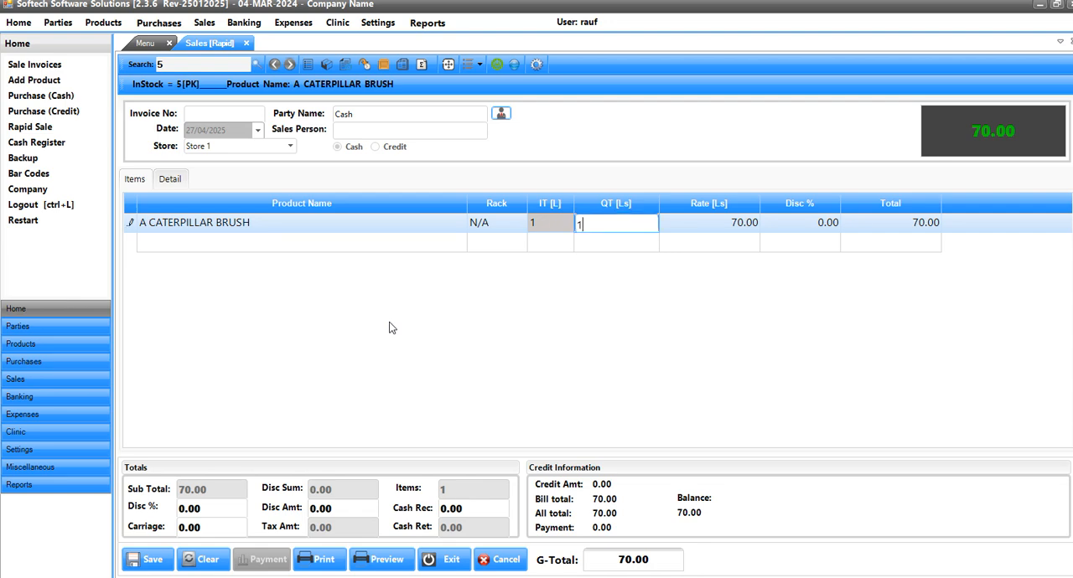
text(0)
key(Return)
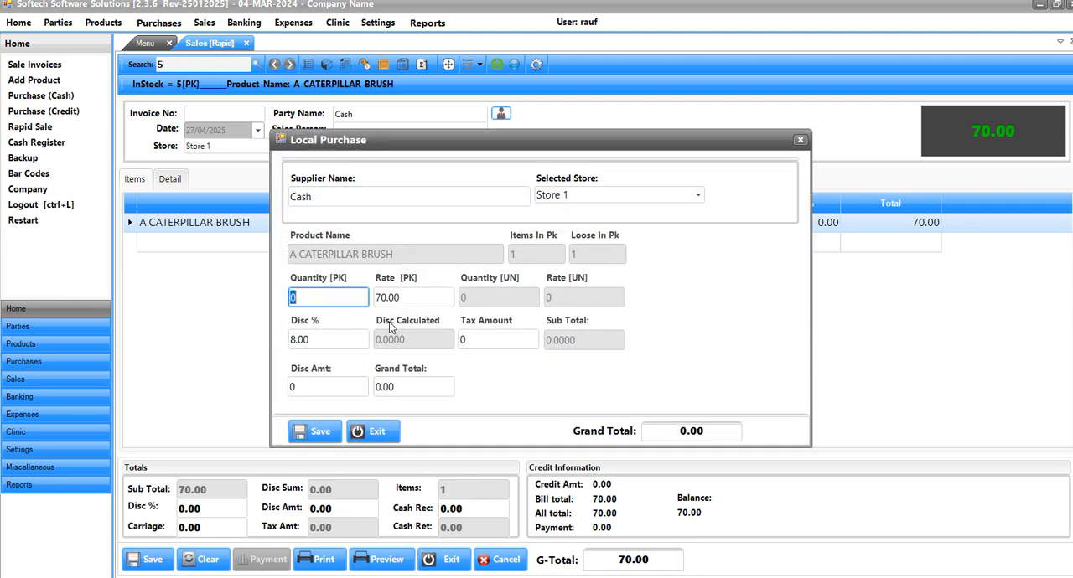
key(Return)
key(Return)
key(Return)
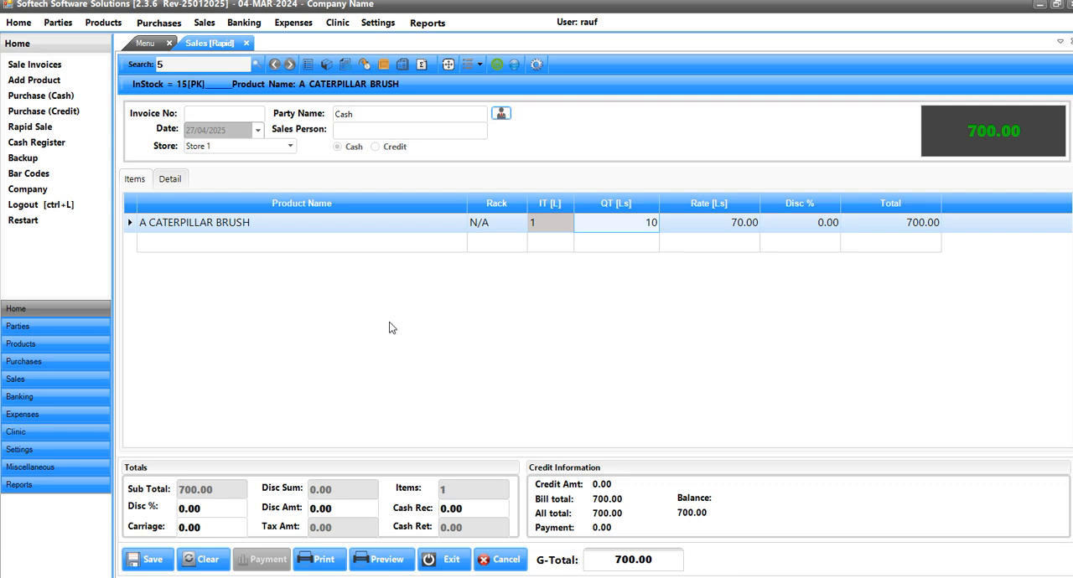
- Try a 10% discount on the A CATERPILLAR BRUSH line, and set it to 8% instead
key(Return)
key(Return)
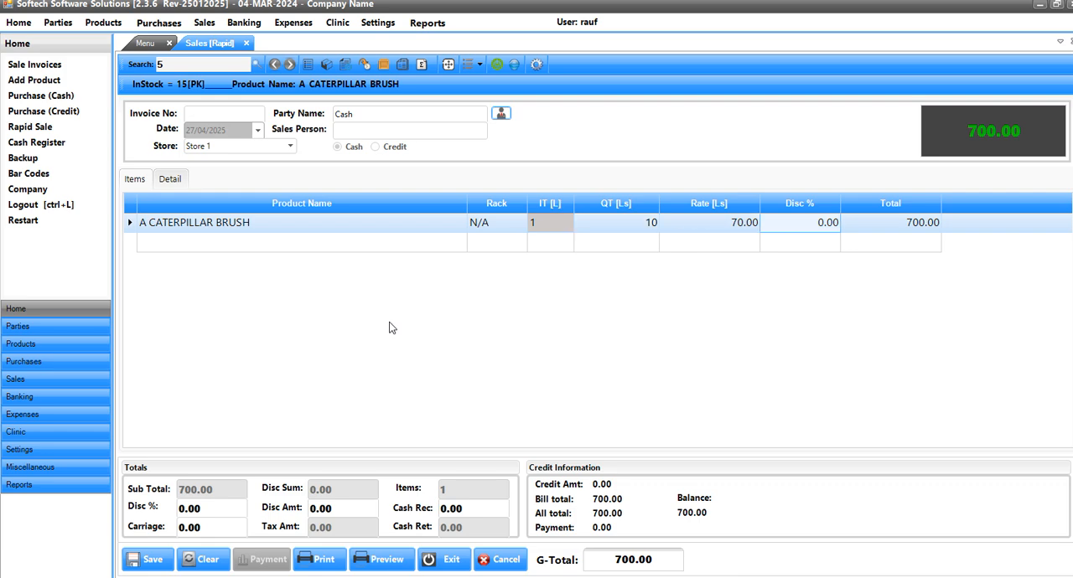
text(10)
key(Return)
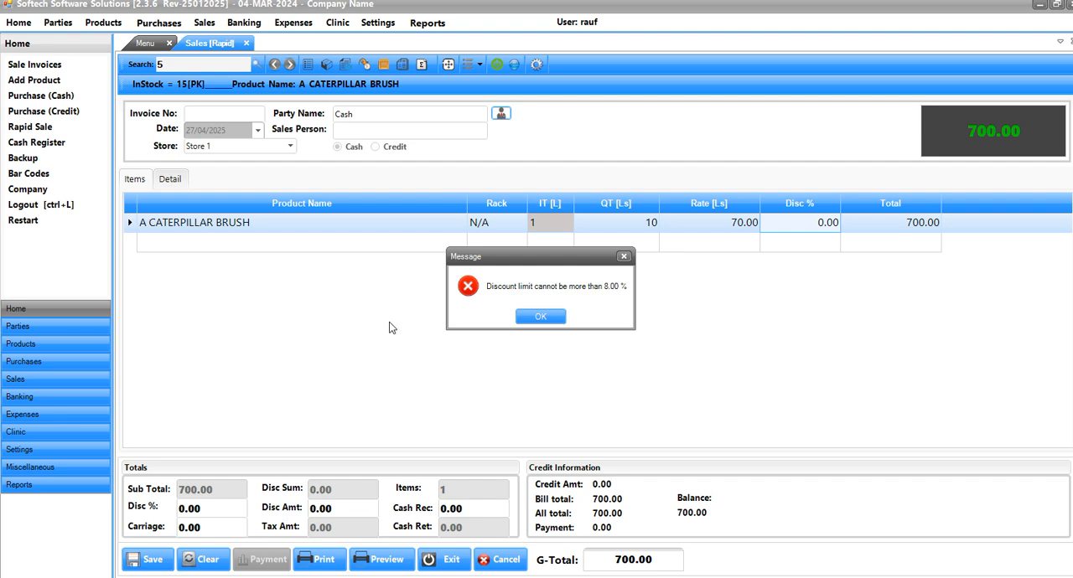
key(Return)
text(8)
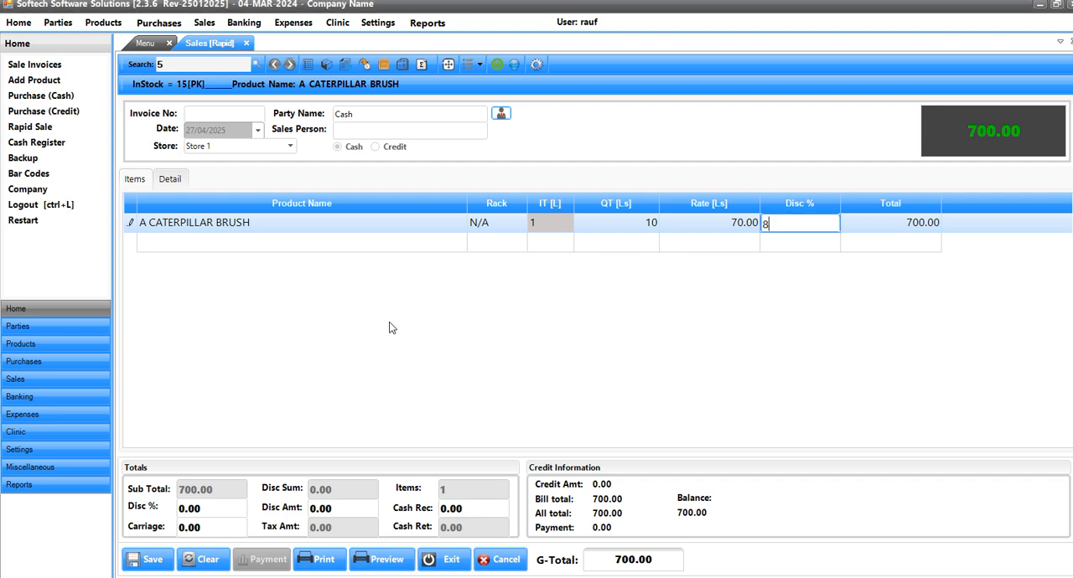
key(Return)
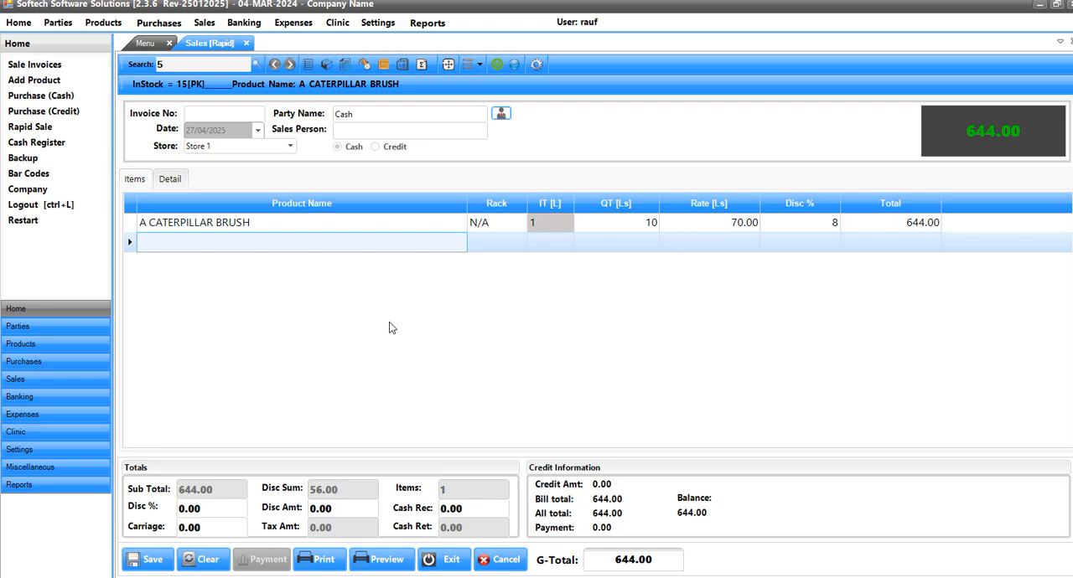
- Add V CRAN SACHETS to the sale with a quantity of 2
text(v)
key(Down)
key(Return)
key(Return)
text(10)
key(Return)
text(2)
key(Return)
key(Return)
key(Return)
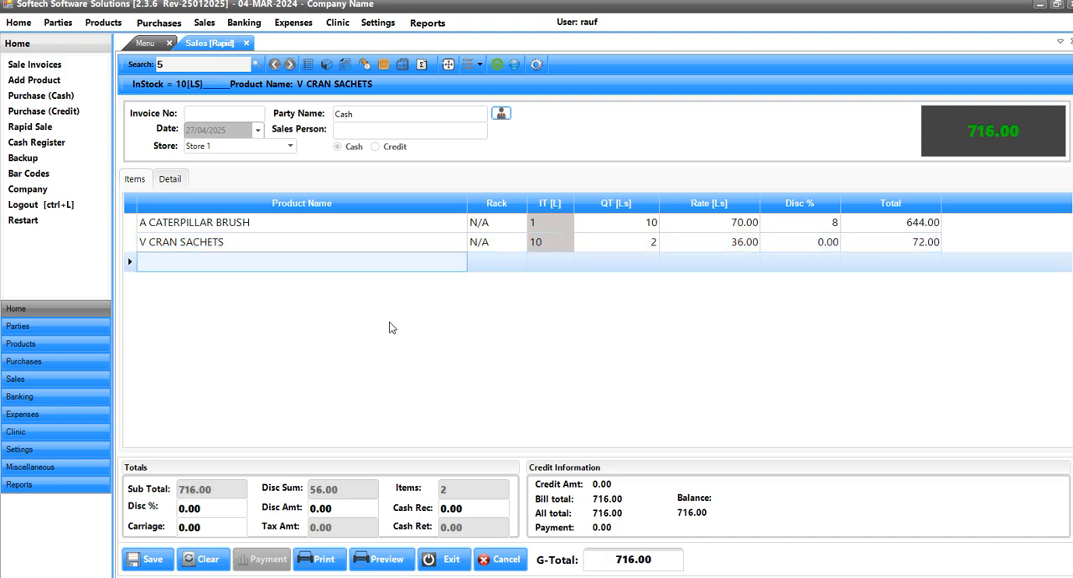
- Add PANADOL CF TAB as the third product of the sale
text(pana)
key(Down)
key(Down)
key(Return)
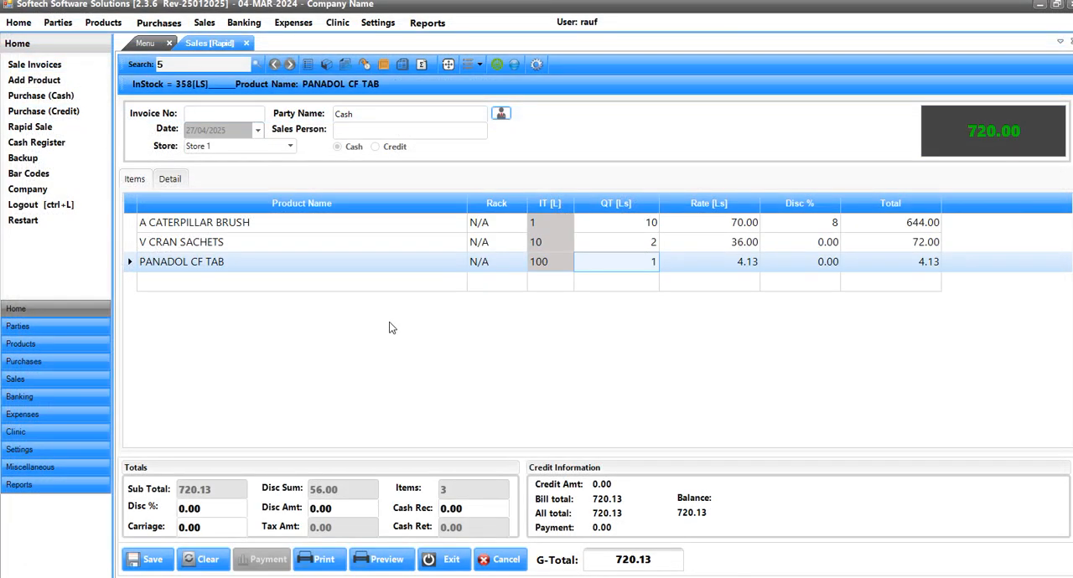
- Set the discount of the V CRAN SACHETS line to 5%
key(Up)
key(Return)
key(Return)
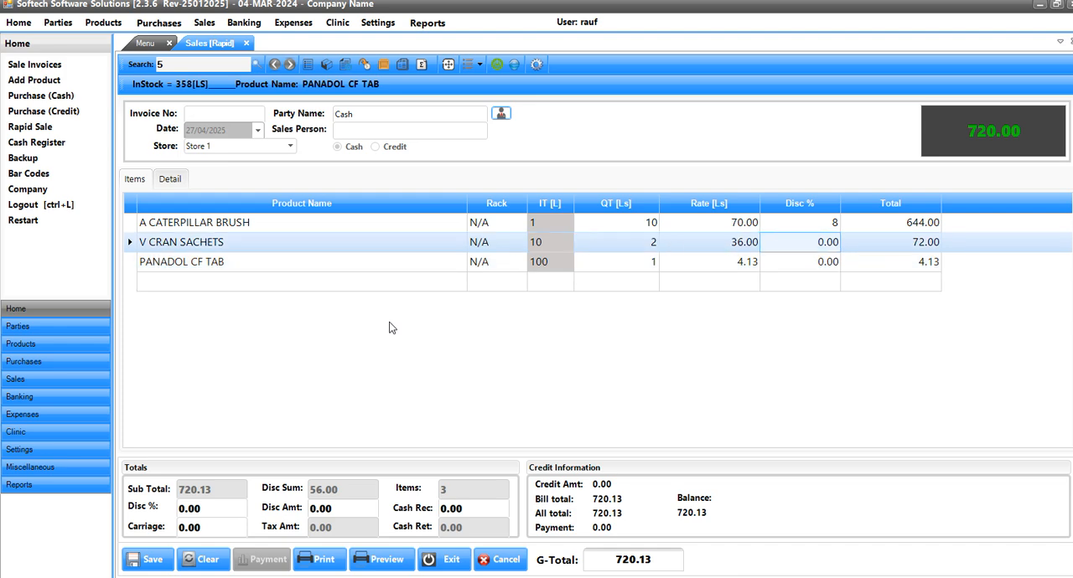
text(5)
key(Return)
- Try a 9% discount on the PANADOL CF TAB line, and set it to 2% instead
text(1)
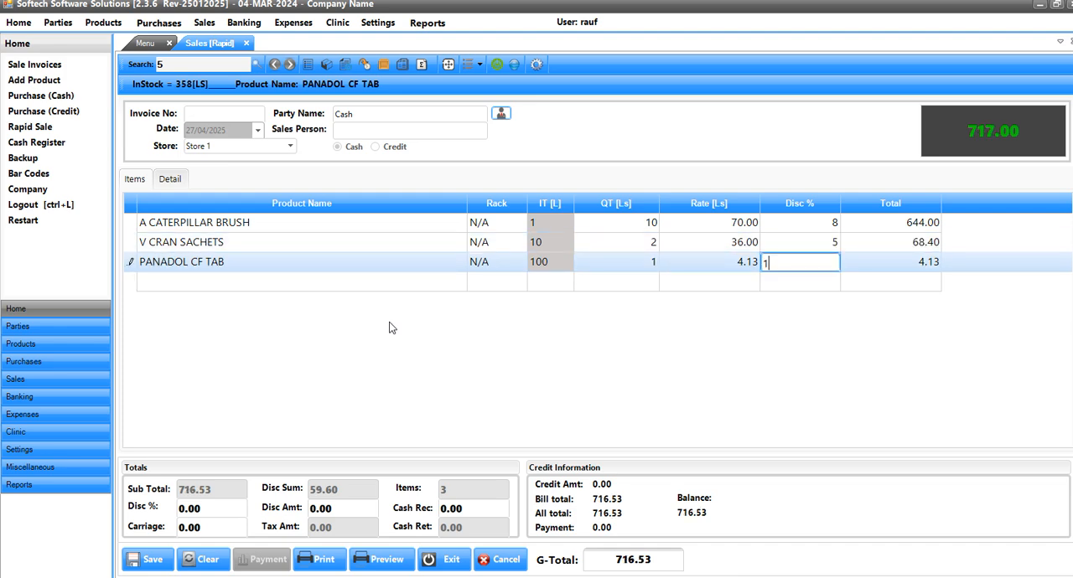
key(BackSpace)
text(9)
key(Return)
key(Return)
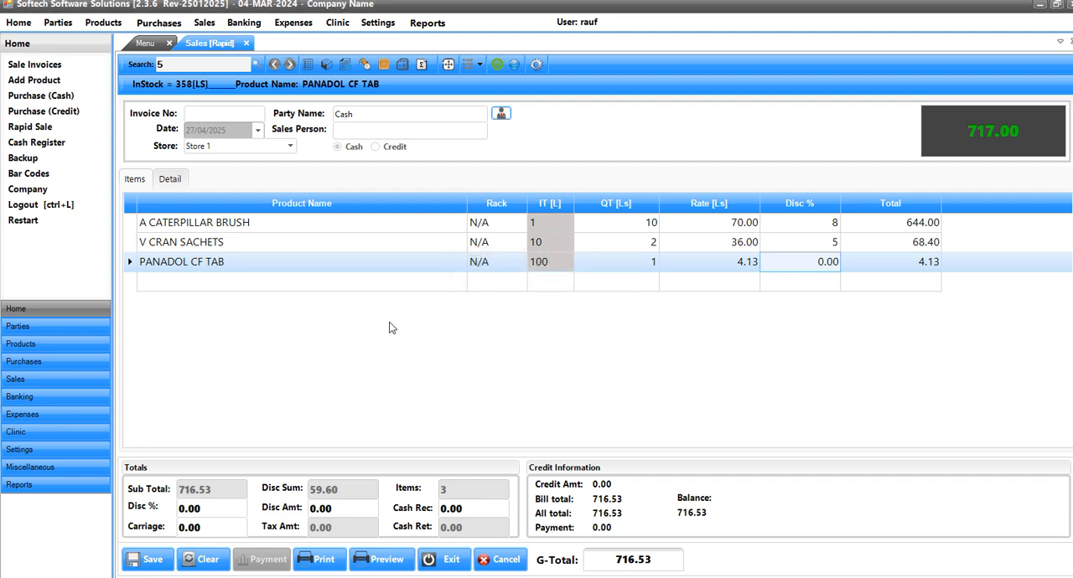
text(2)
key(Return)
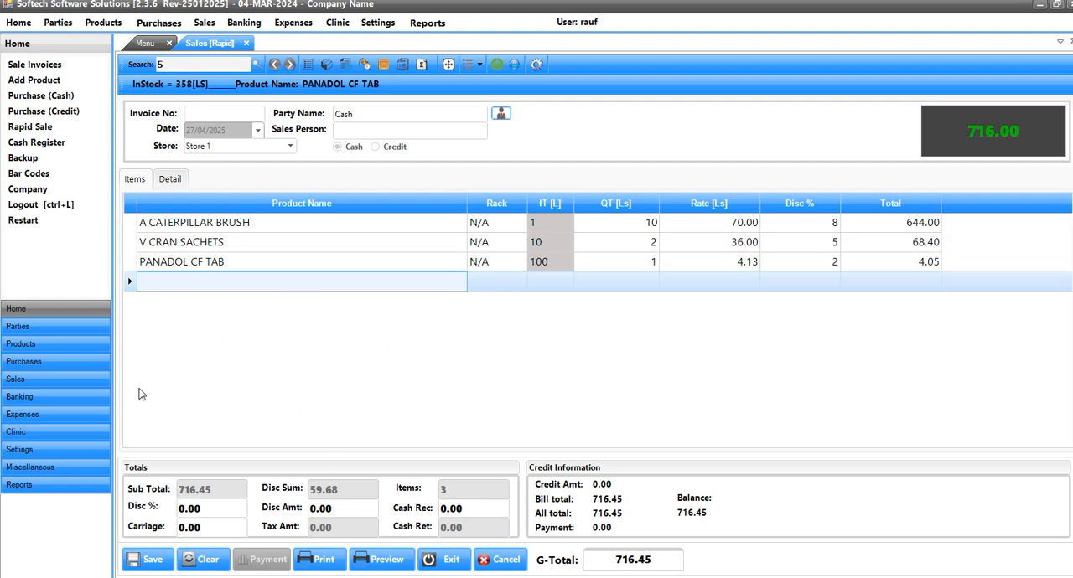
- Try a bill discount percentage above 10, and set the bill discount to 10% instead
click(216, 507)
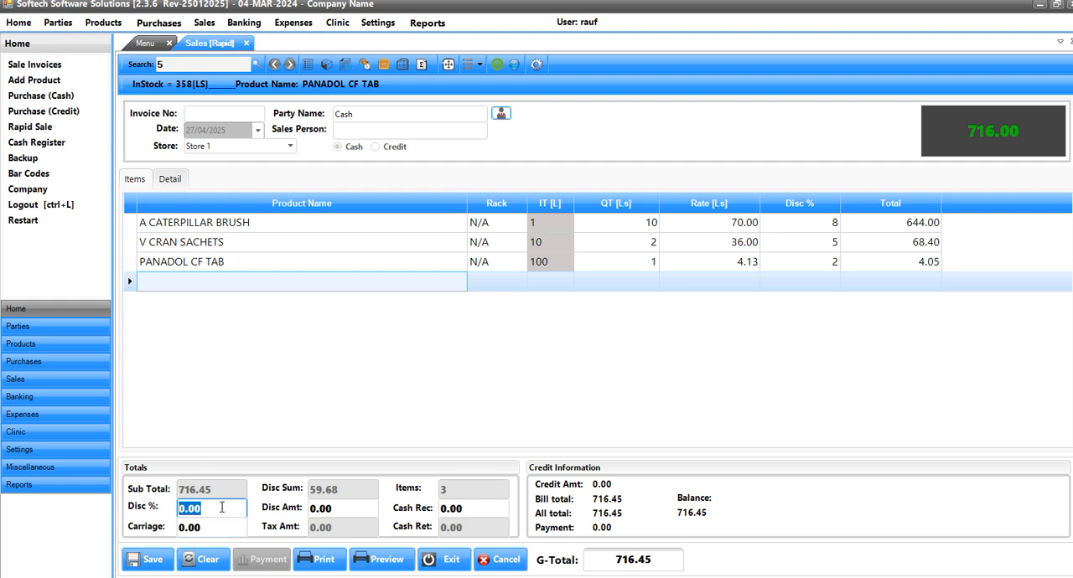
text(10)
key(Tab)
click(220, 510)
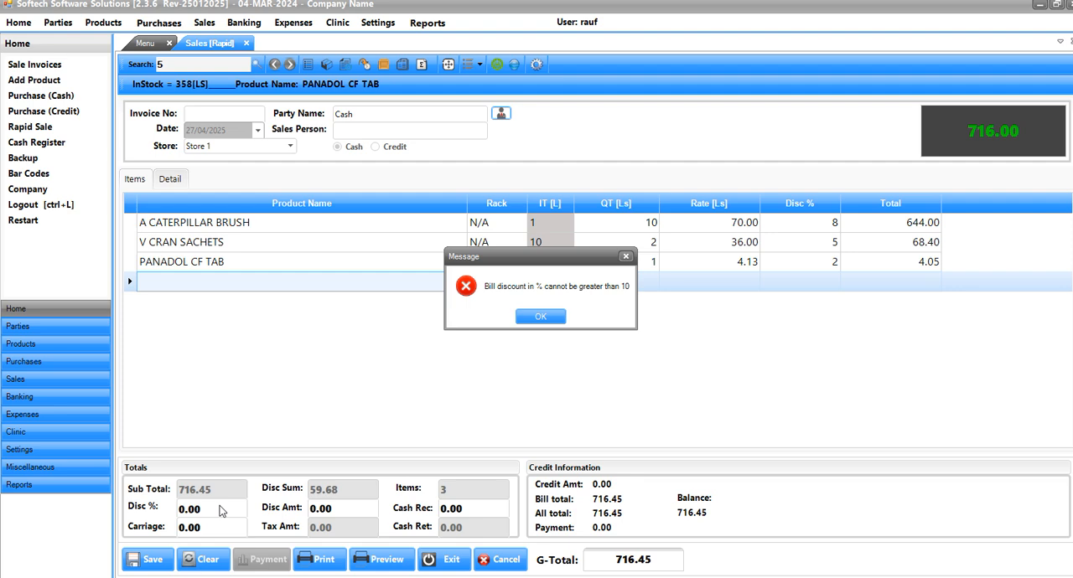
key(Return)
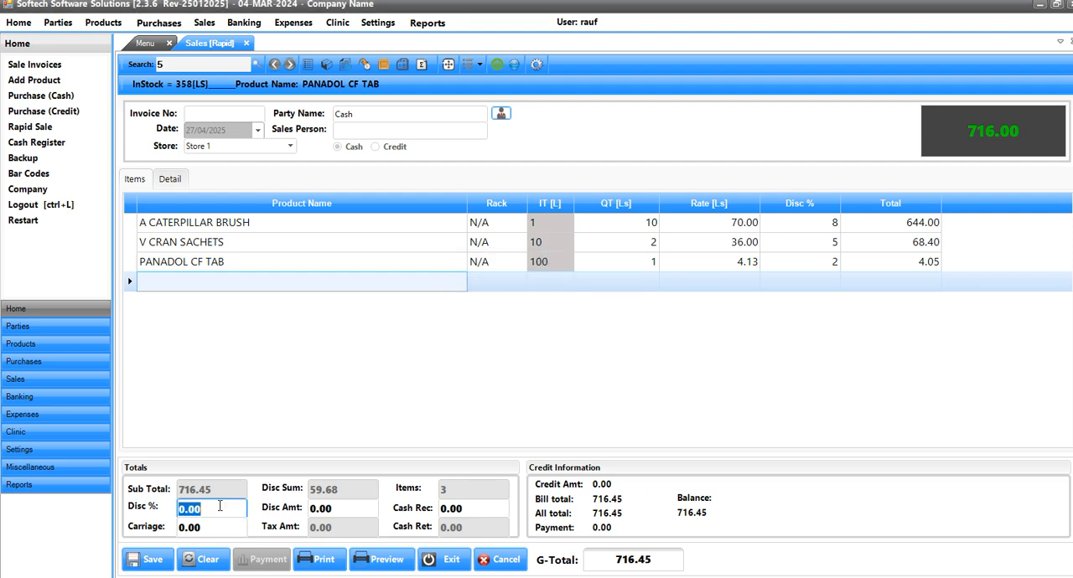
text(10)
key(Tab)
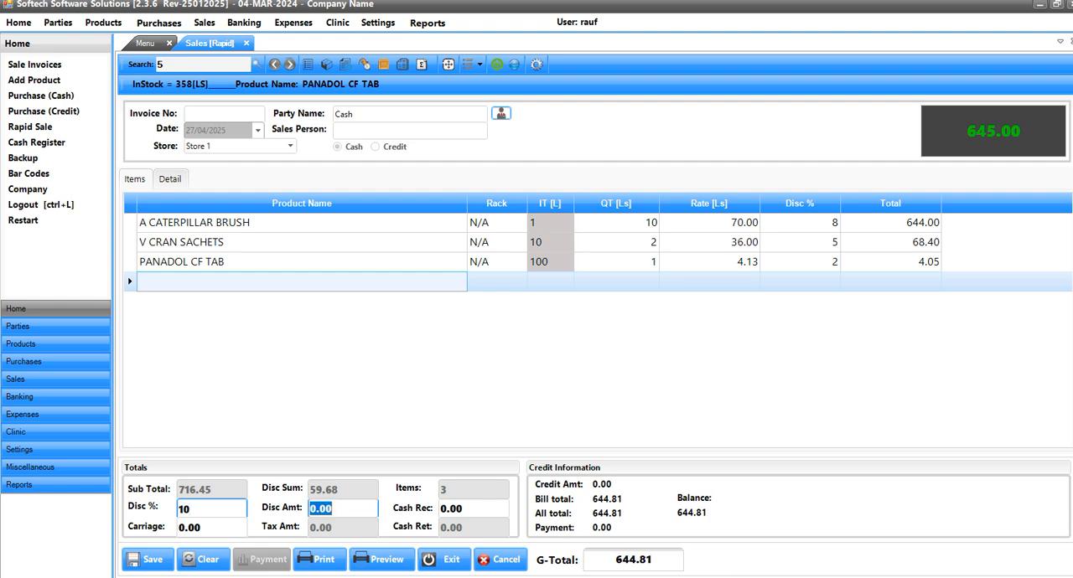
- Set the bill discount amount to 15 and save the sale
text(2)
key(Return)
key(Return)
text(1)
key(Return)
key(Return)
text(15)
key(Return)
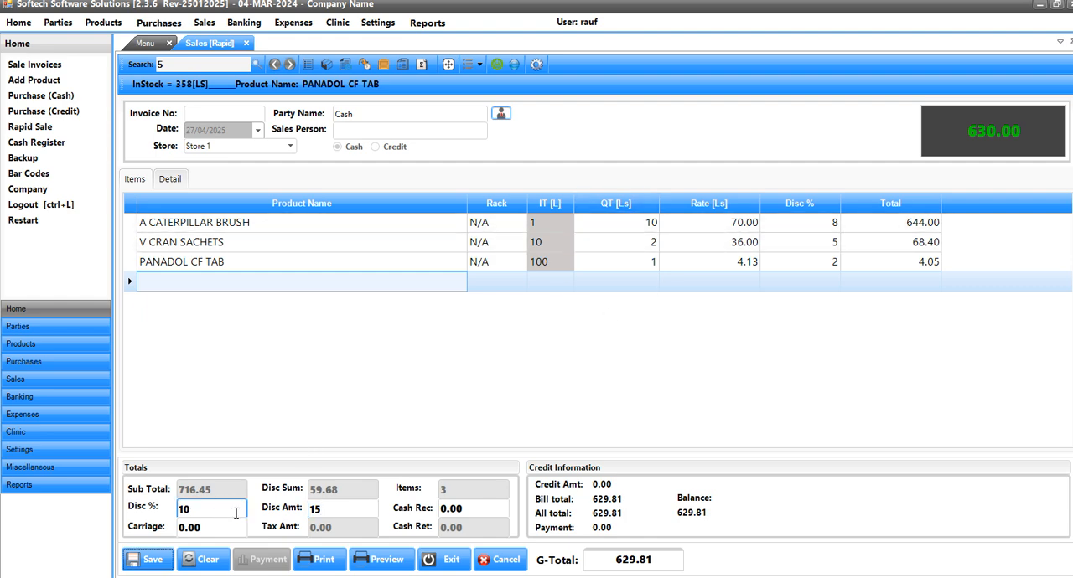
click(341, 508)
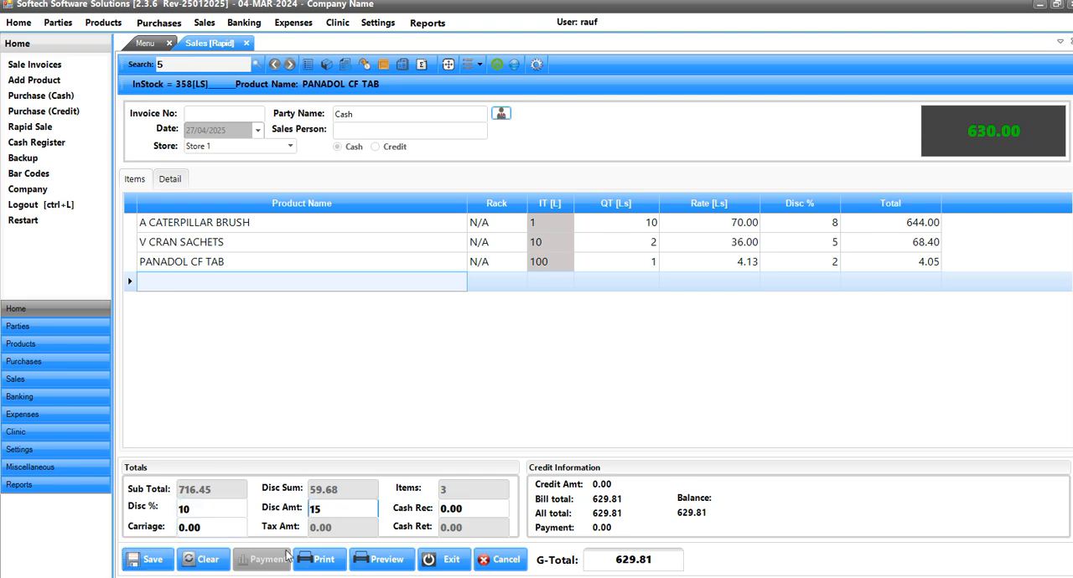
click(153, 560)
click(430, 430)
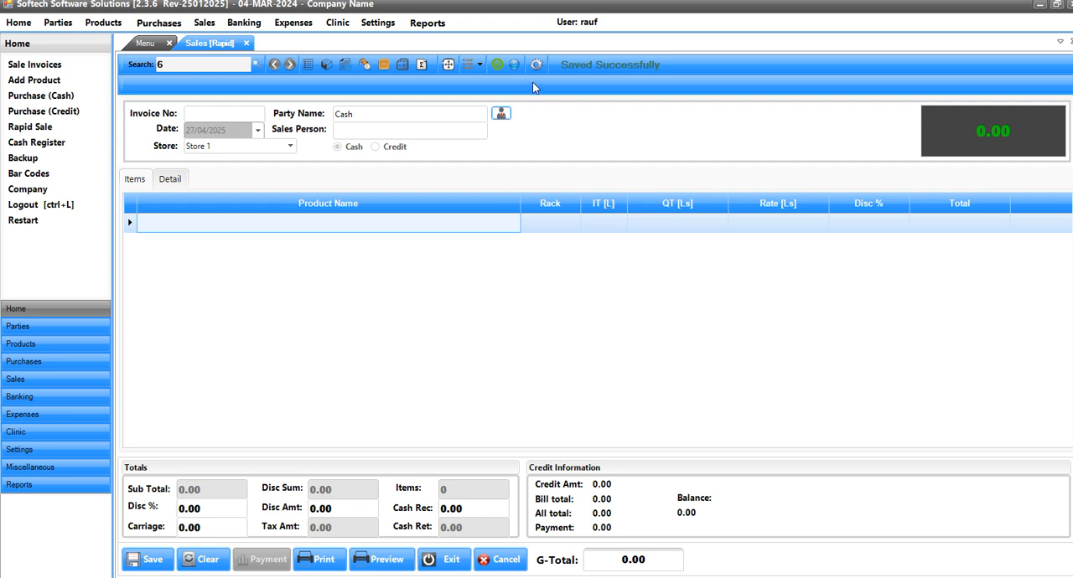
- Log out and sign back in with the admin account
key(ctrl+l)
text(admin)
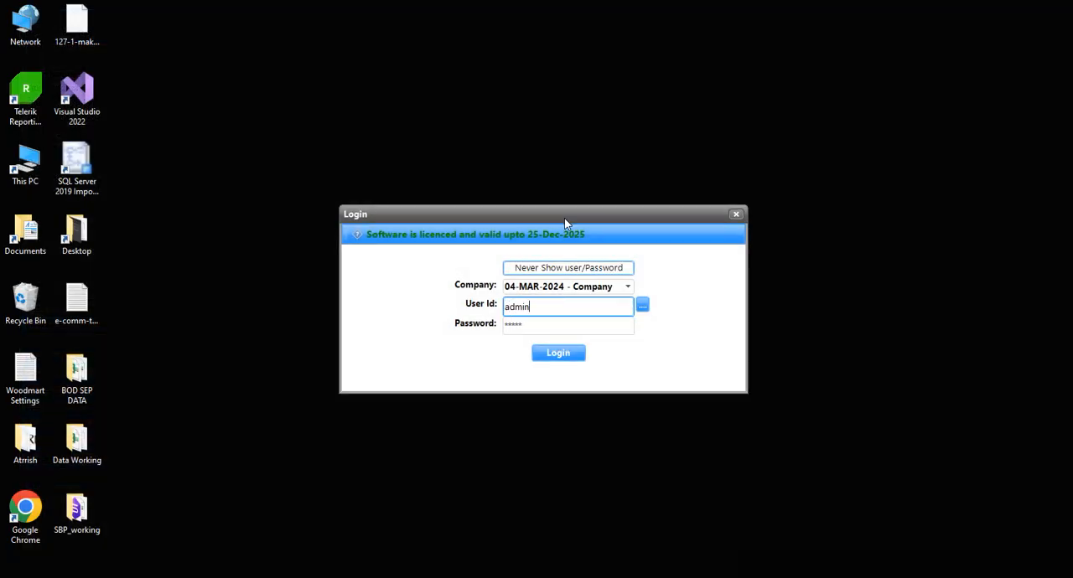
key(Tab)
key(Return)
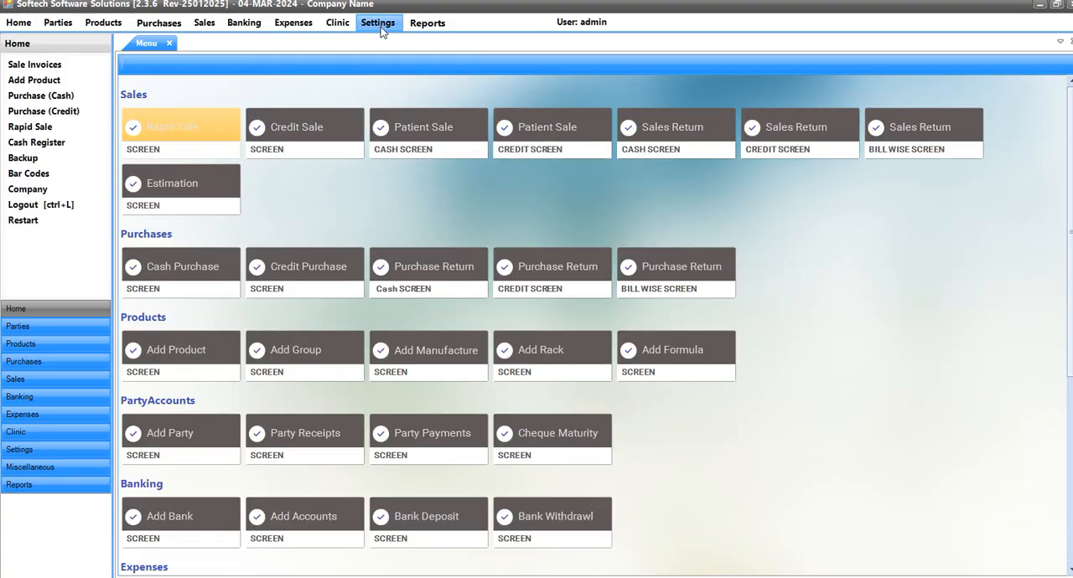
- Open the rapid sale defaults, leave Allow Double Discount disabled in the other options, and save the settings
click(379, 25)
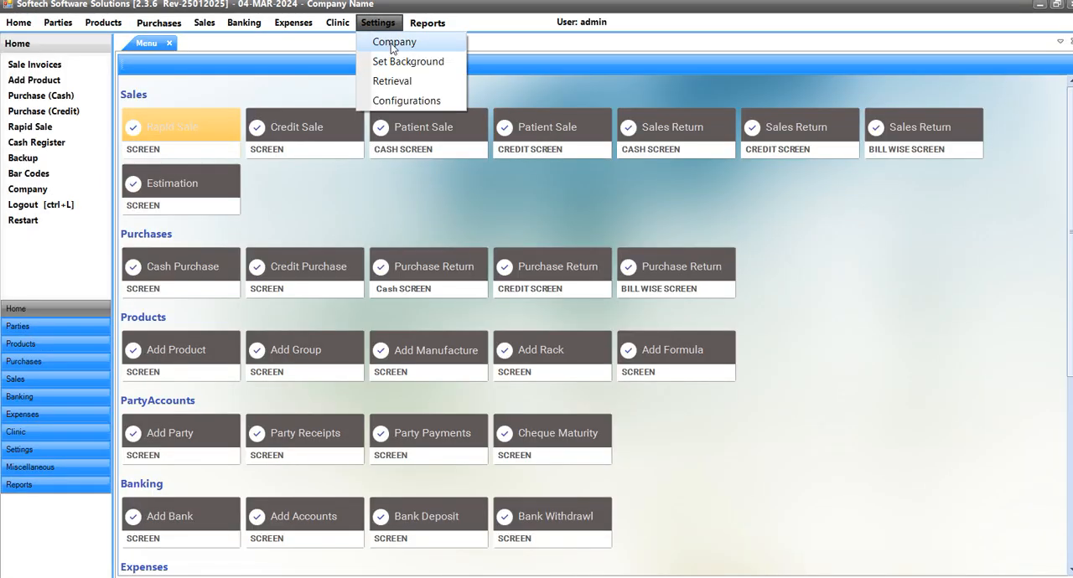
click(167, 121)
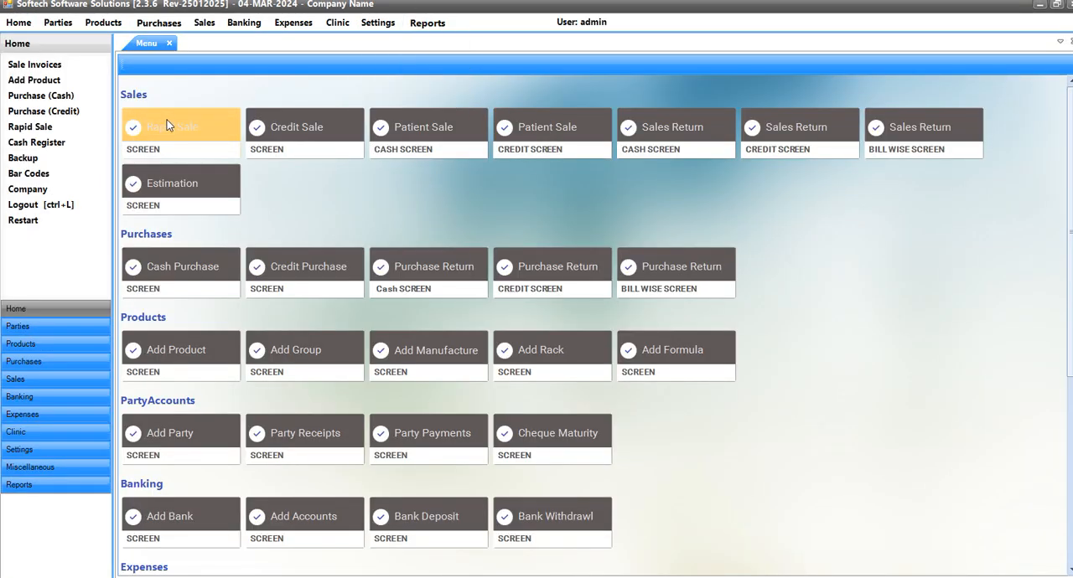
click(168, 124)
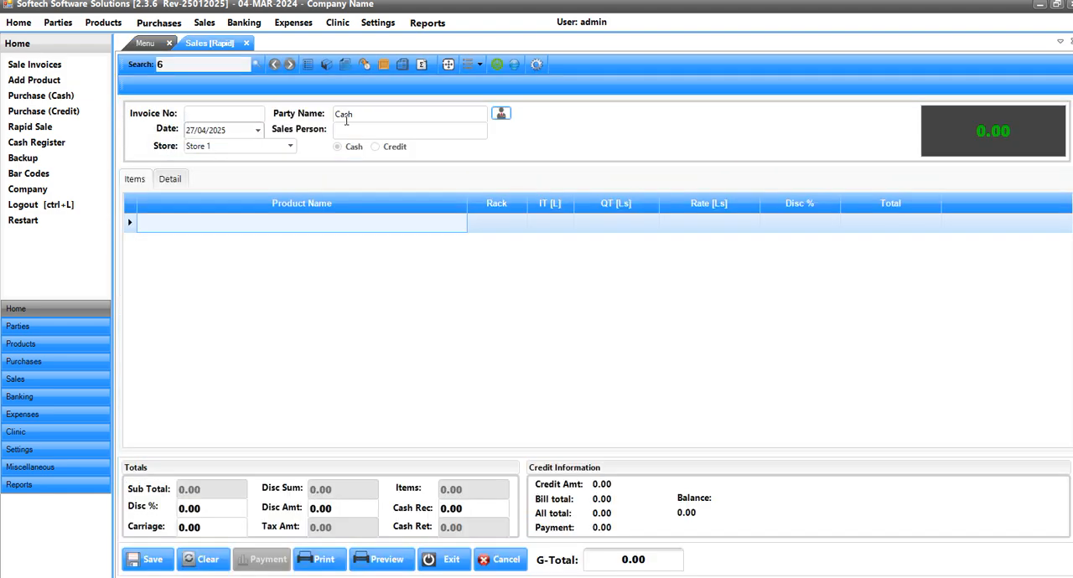
click(538, 67)
click(711, 121)
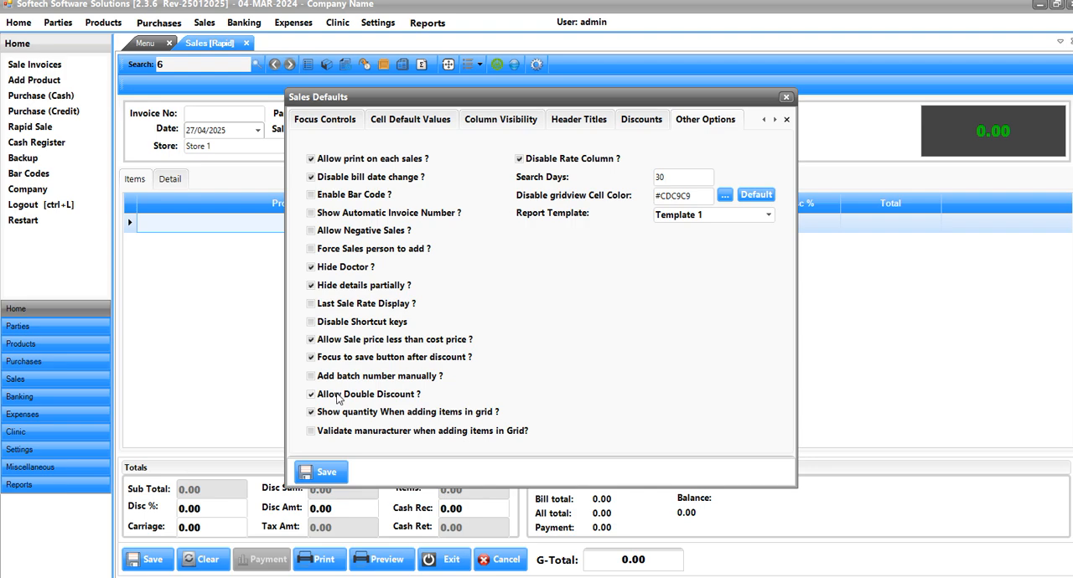
click(323, 474)
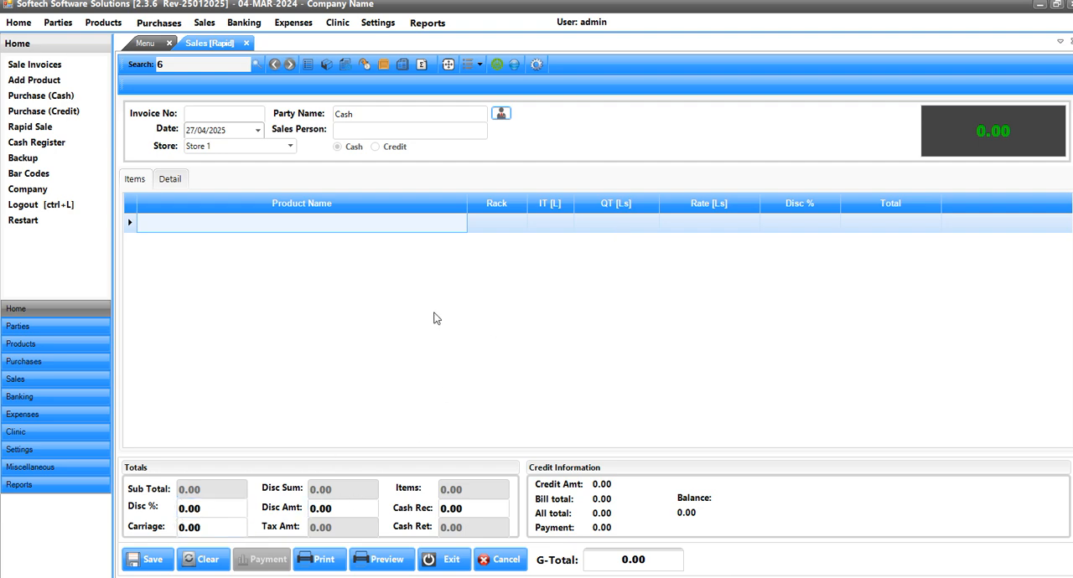
- Log out, sign in with the non-admin user's account, and open a new rapid sale
key(ctrl+l)
text(saif)
key(Tab)
key(Return)
key(Return)
key(shift+Tab)
text(ra)
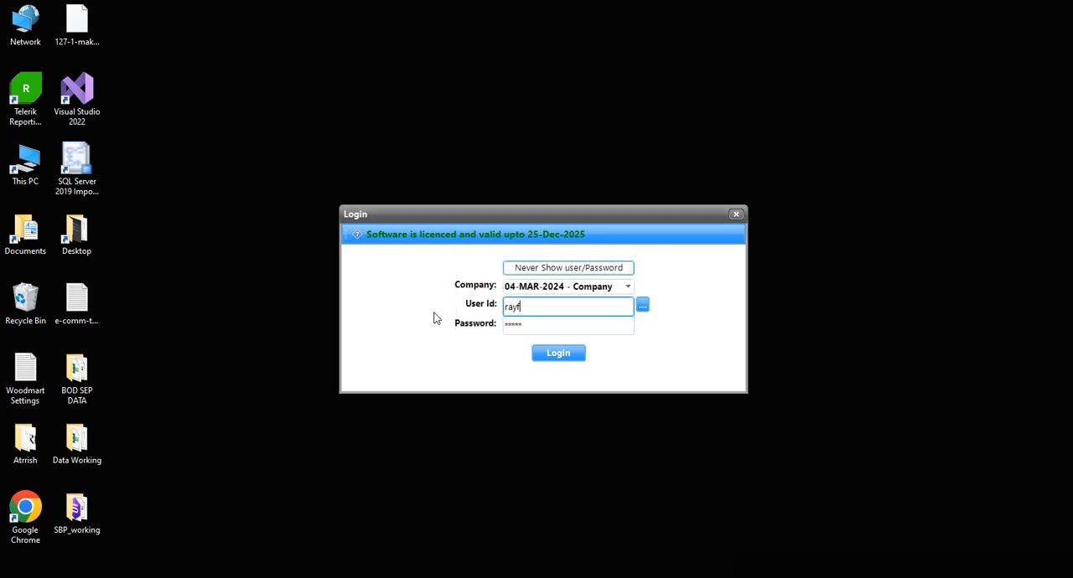
text(uf)
key(Tab)
key(Return)
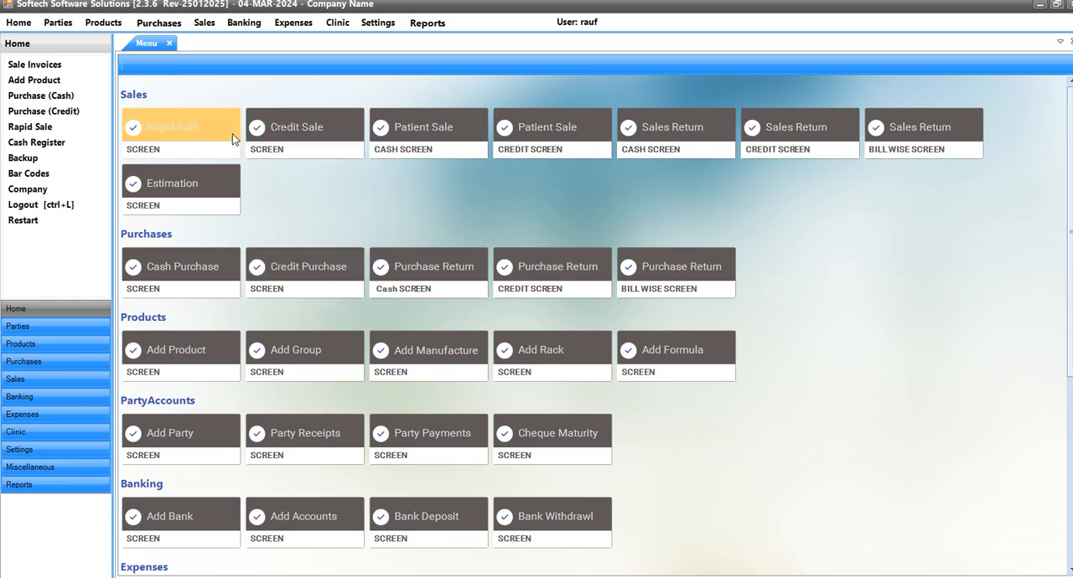
click(210, 138)
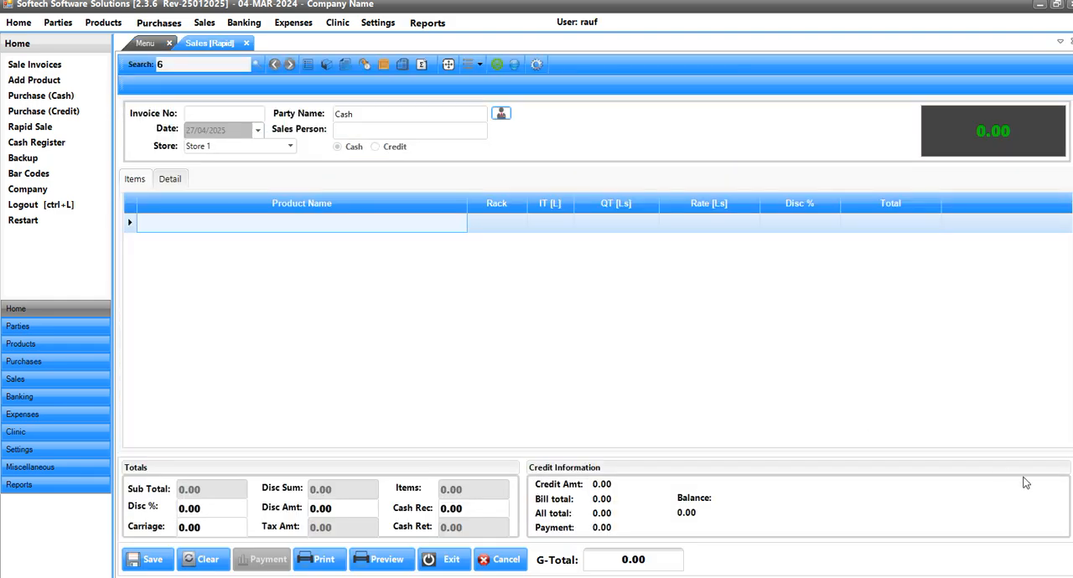
text(a)
key(Down)
key(Down)
key(Return)
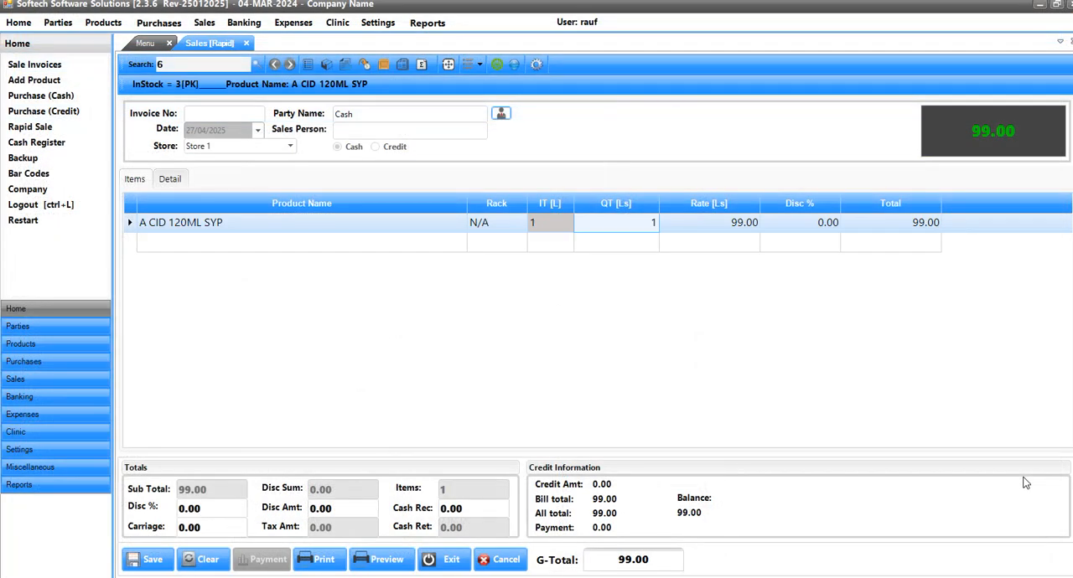
text(\)
key(Return)
key(Return)
key(Escape)
key(Left)
key(Left)
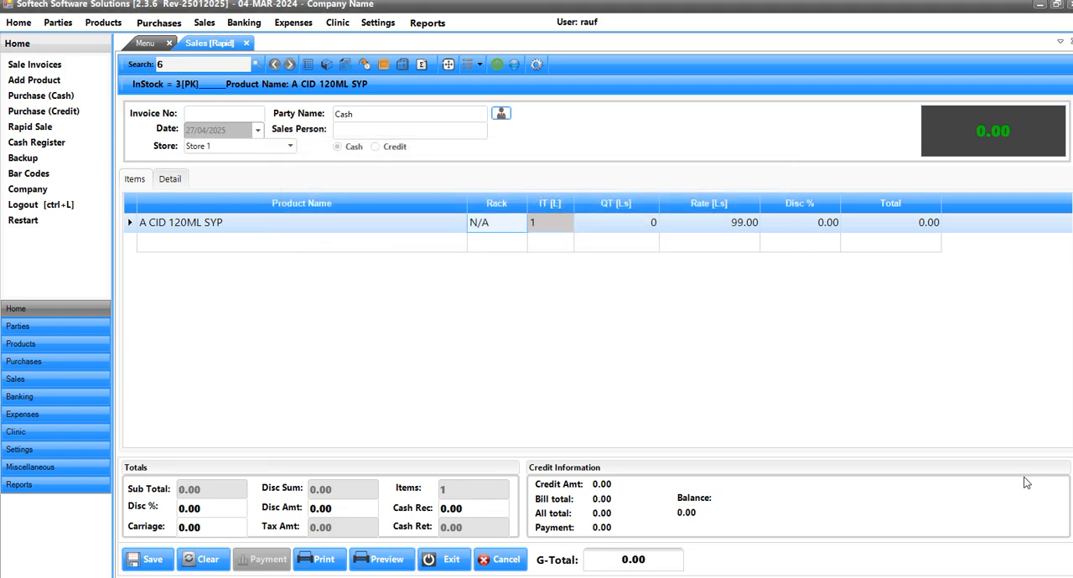
- Find products matching "panad" and put PANADOL CF DAY TAB on the sale line
text(panad)
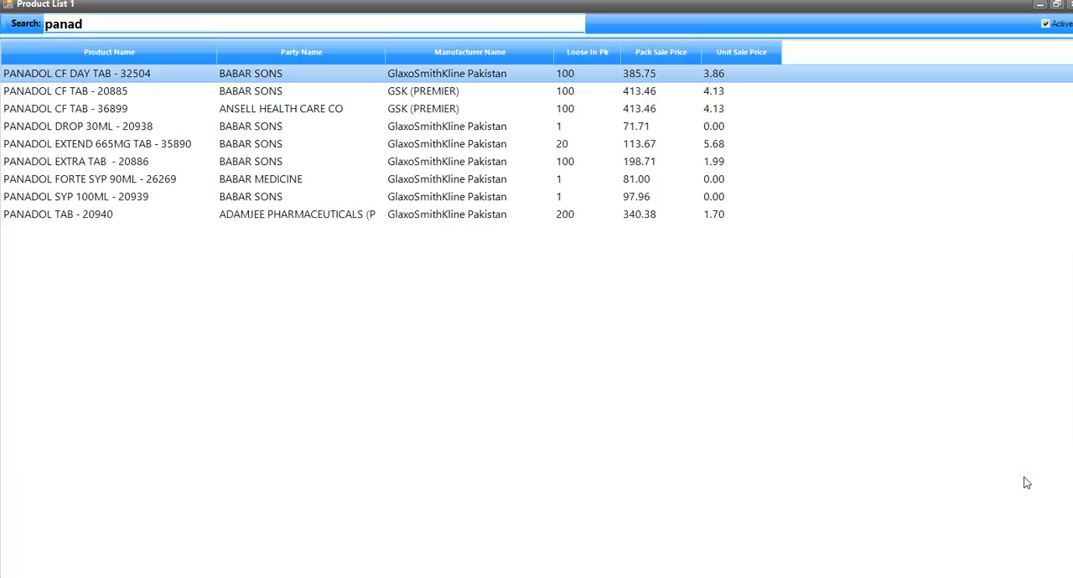
key(Return)
- Try a 10% discount on the PANADOL CF DAY TAB line, and set it to 8% instead
key(Return)
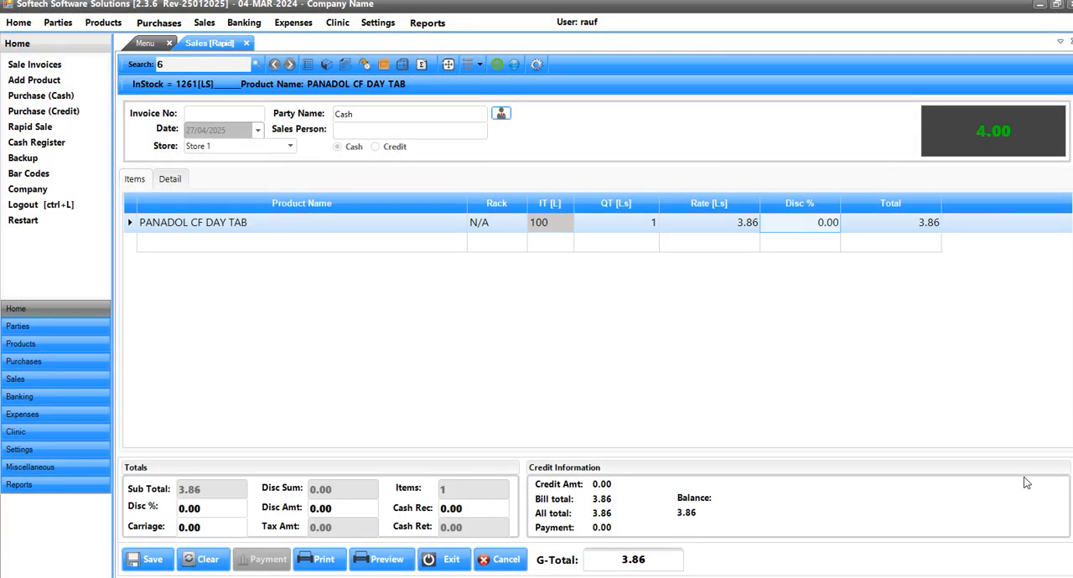
text(10)
key(Return)
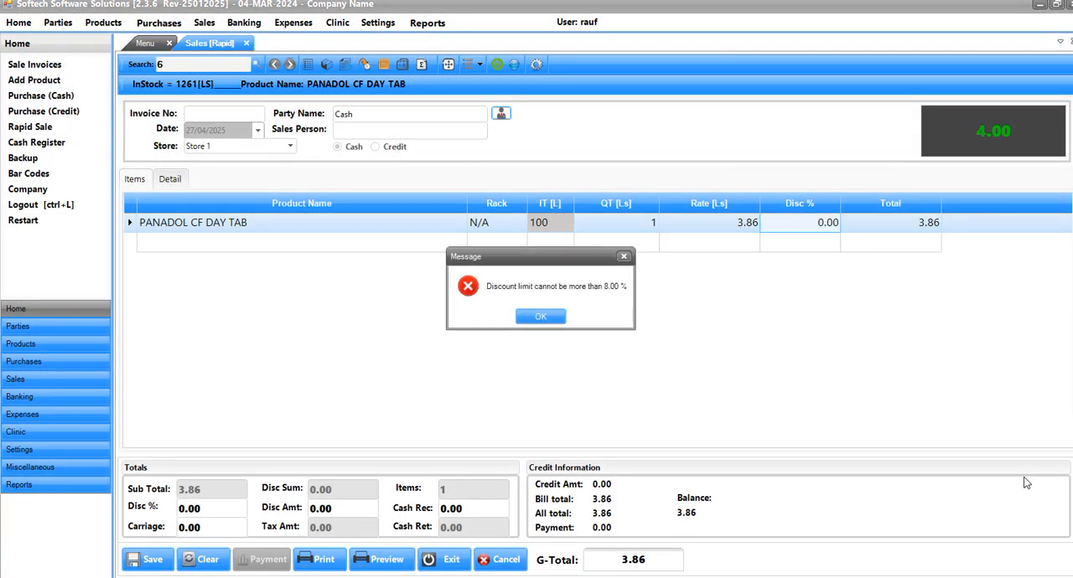
key(Return)
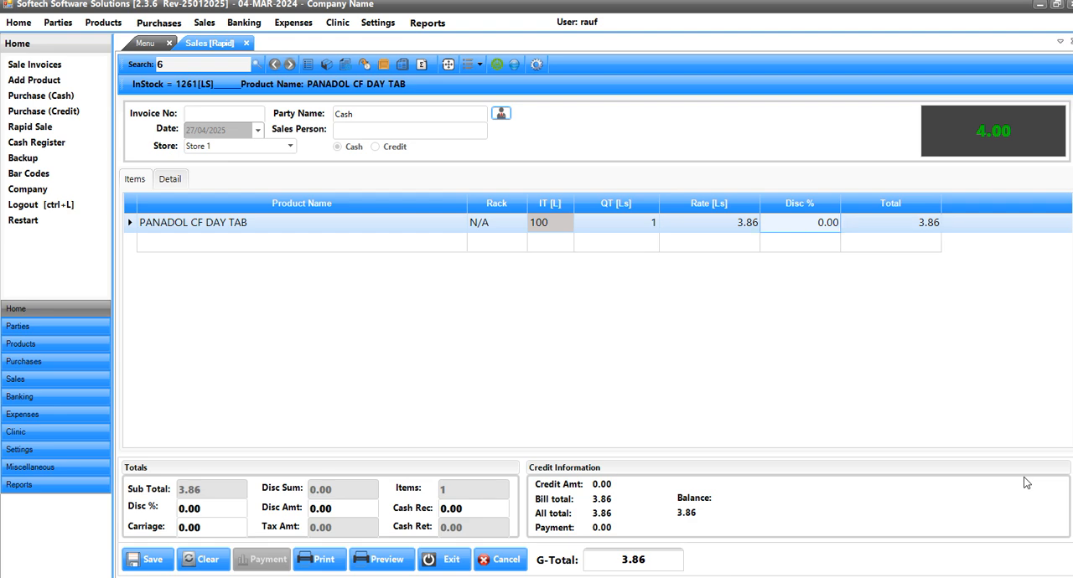
text(8)
key(Return)
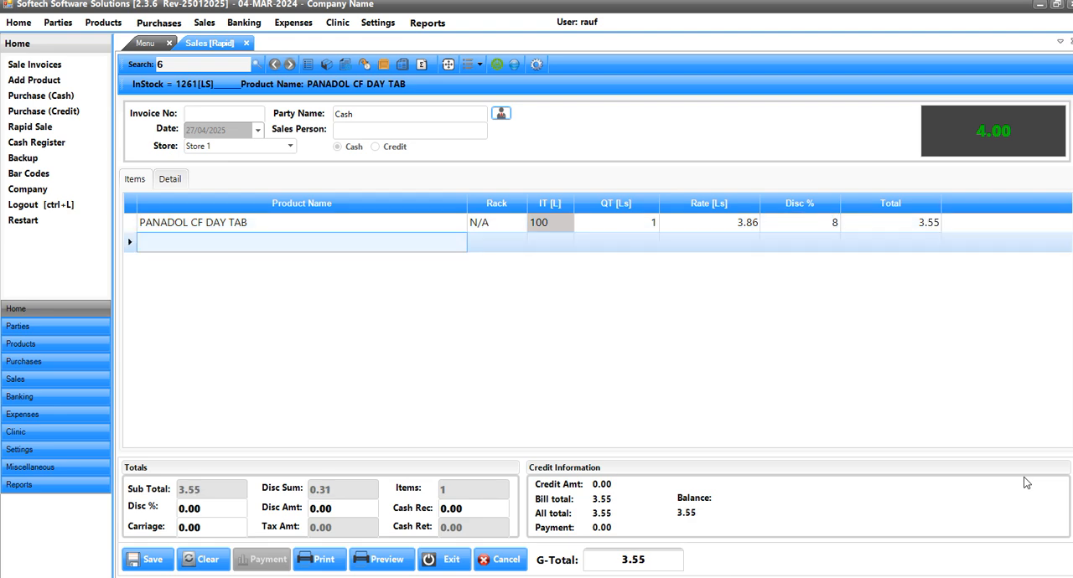
- Try to apply a 6% bill discount on top of the line discount
click(230, 514)
text(6)
key(Return)
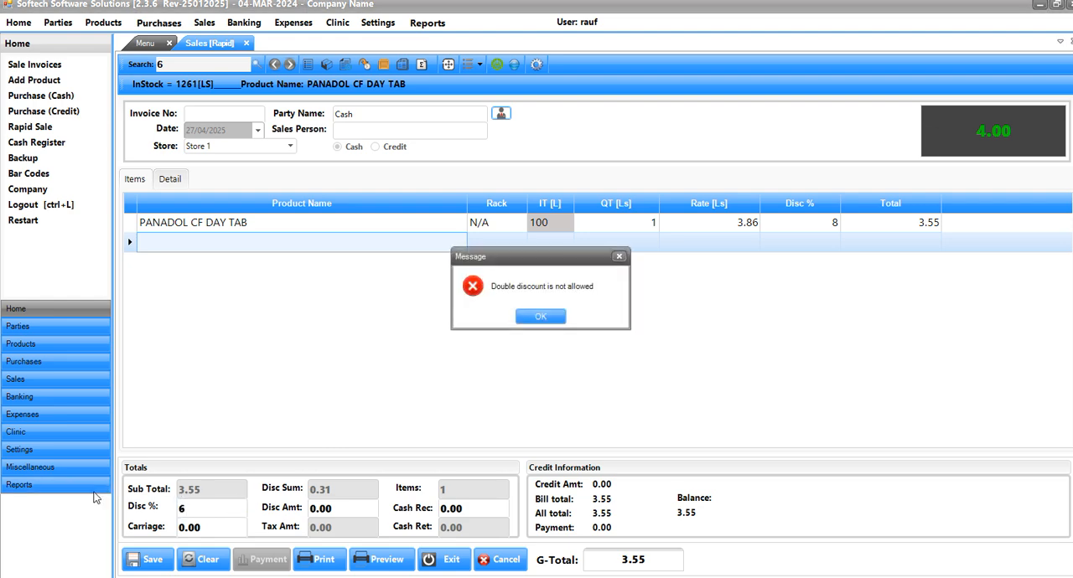
click(519, 320)
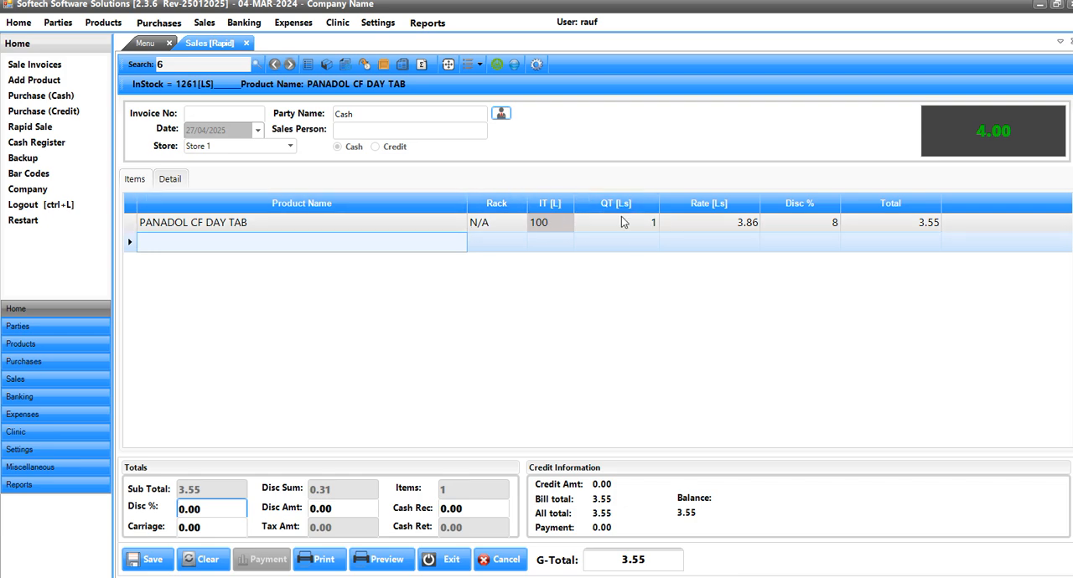
drag(209, 513, 143, 513)
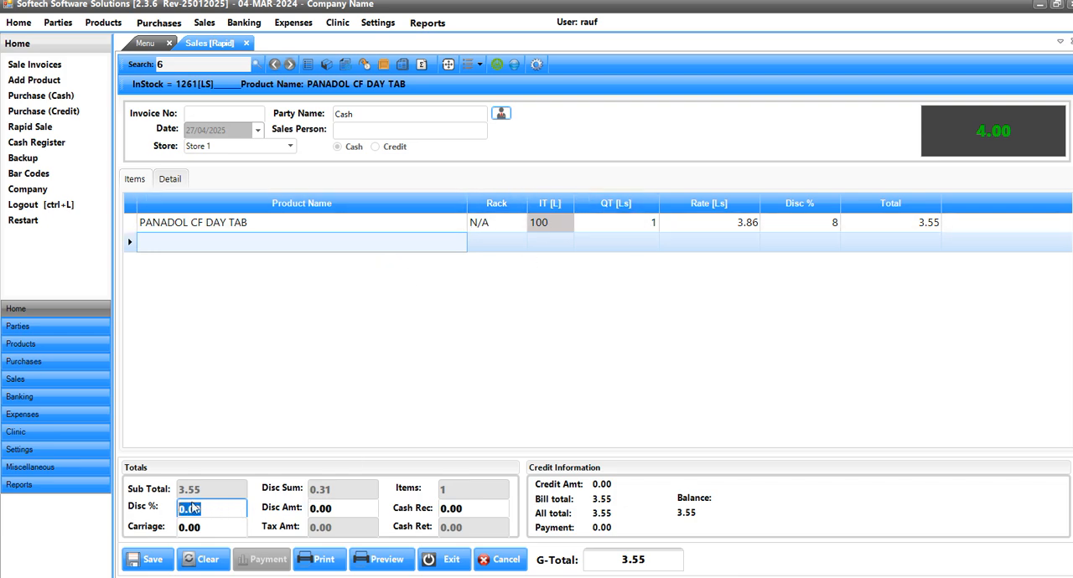
- Set the PANADOL CF DAY TAB line discount to 0 and the bill discount to 10%
click(797, 228)
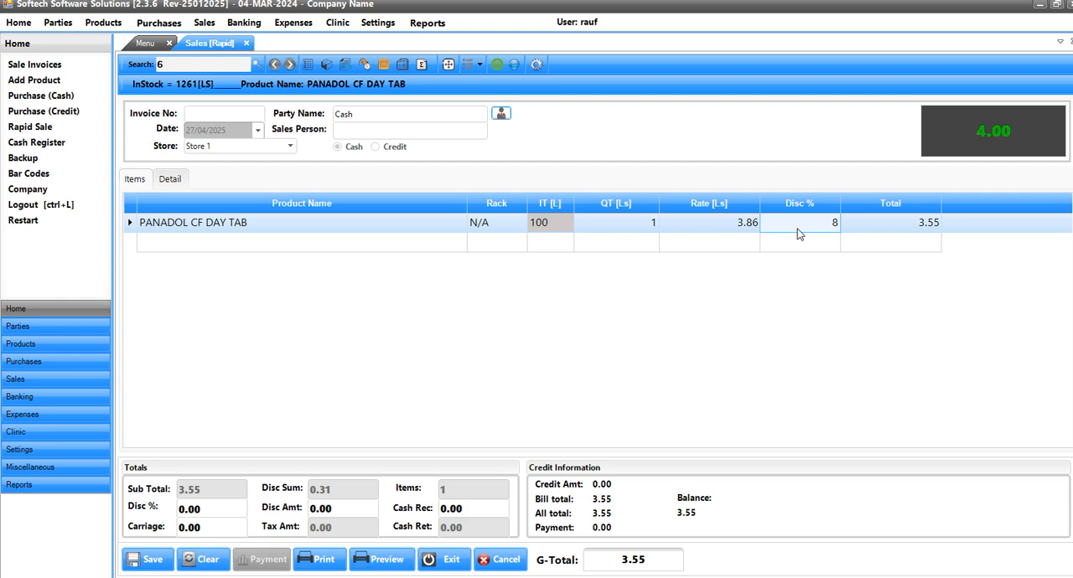
text(0)
key(Return)
drag(206, 508, 1, 524)
text(10)
key(Return)
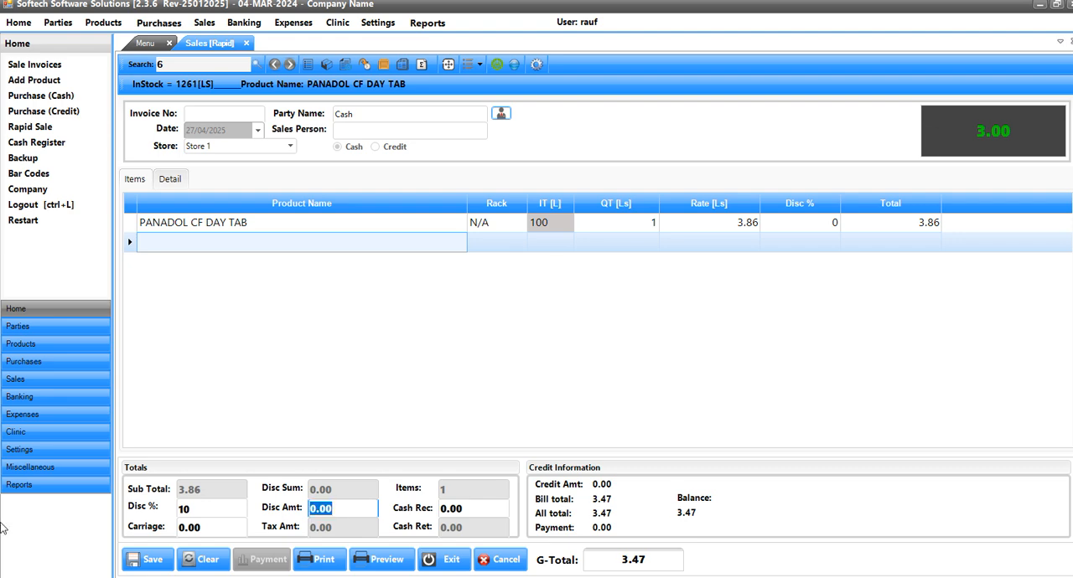
- Set the bill discount amount to 10
key(Return)
key(Return)
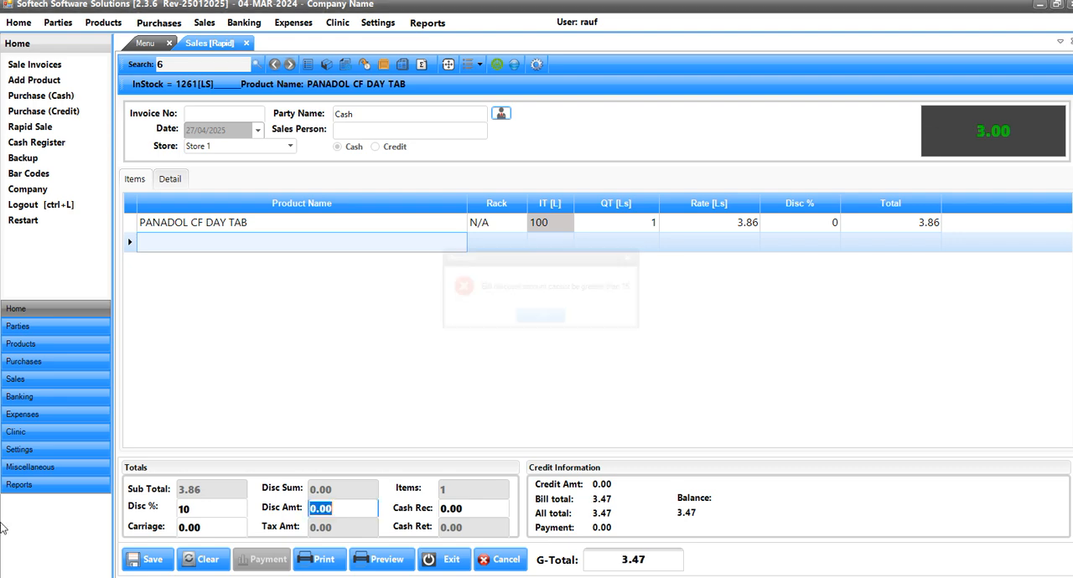
text(10)
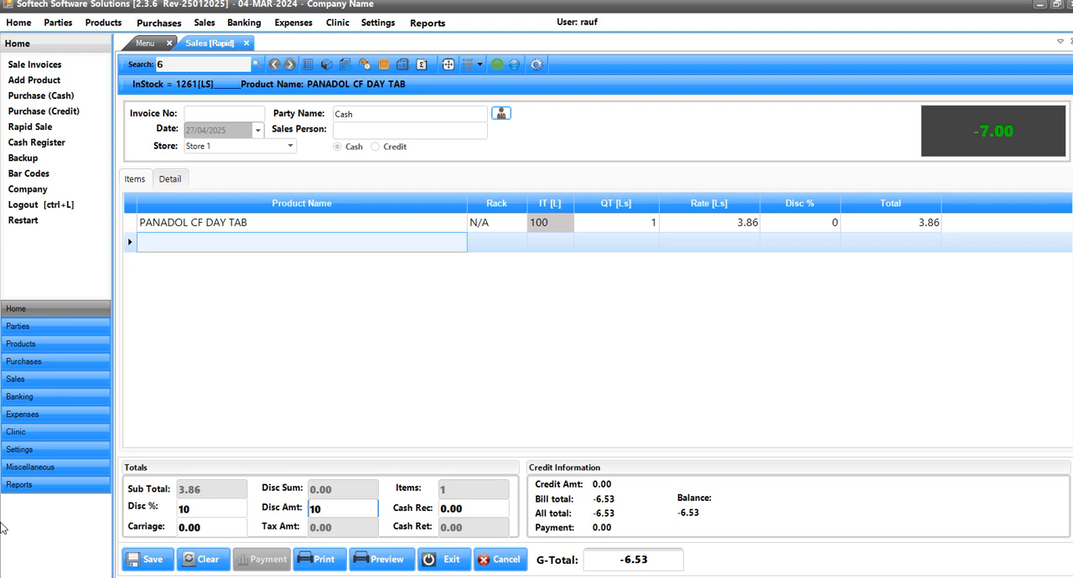